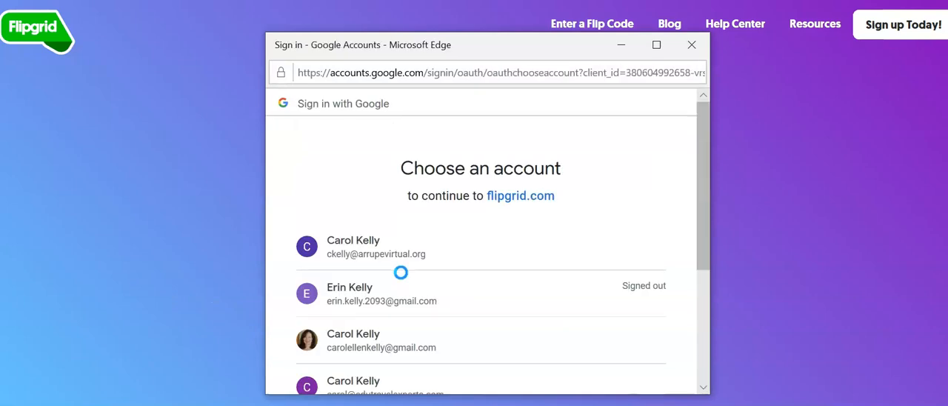
- Sign in to Flipgrid with the first listed Google account, the one with the school e-mail address
scroll(418, 273, down, 1)
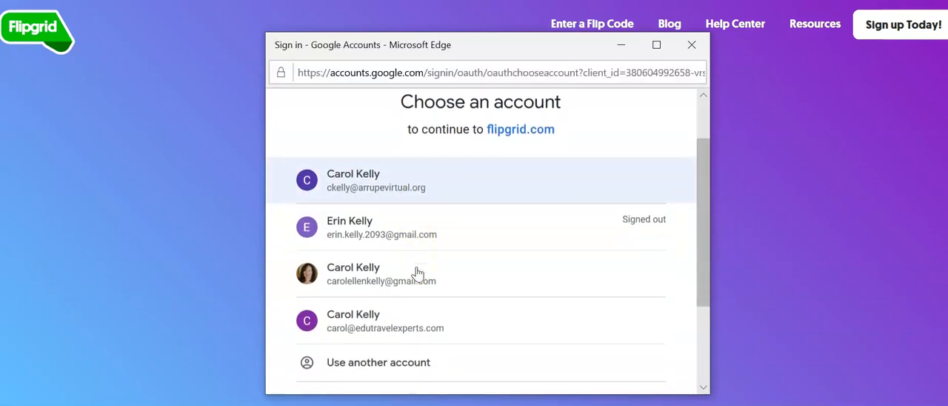
scroll(418, 273, down, 1)
click(427, 172)
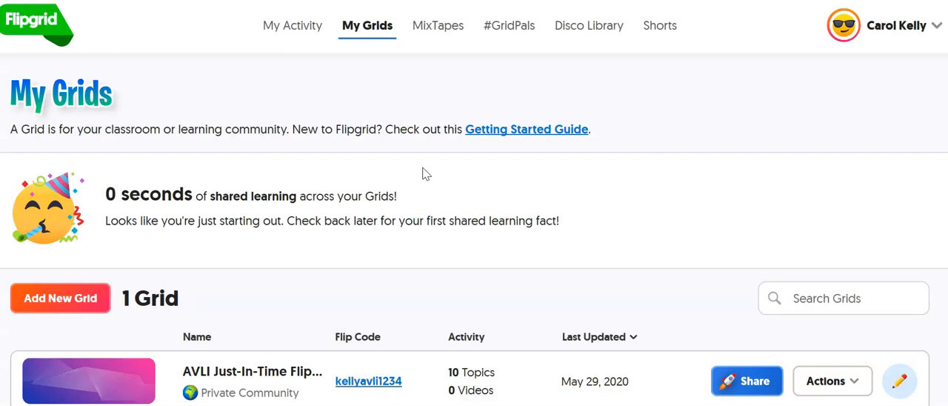
click(432, 175)
- Start a new Grid and name it "Tutorial for AVLI Summer"
scroll(433, 178, down, 1)
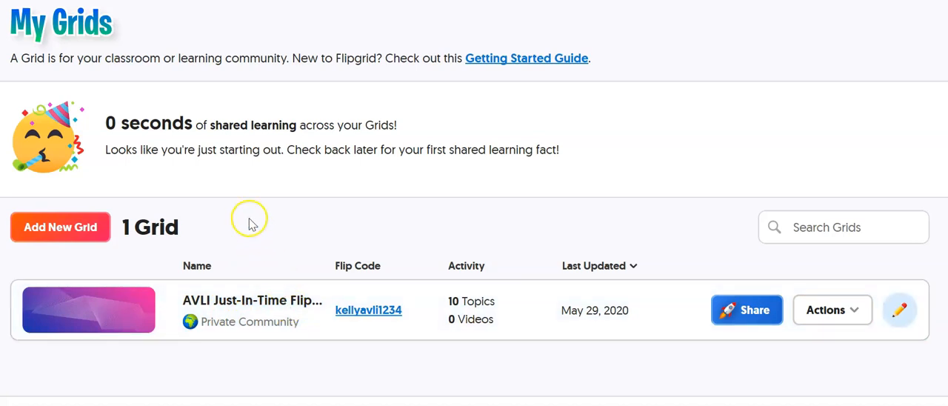
click(74, 225)
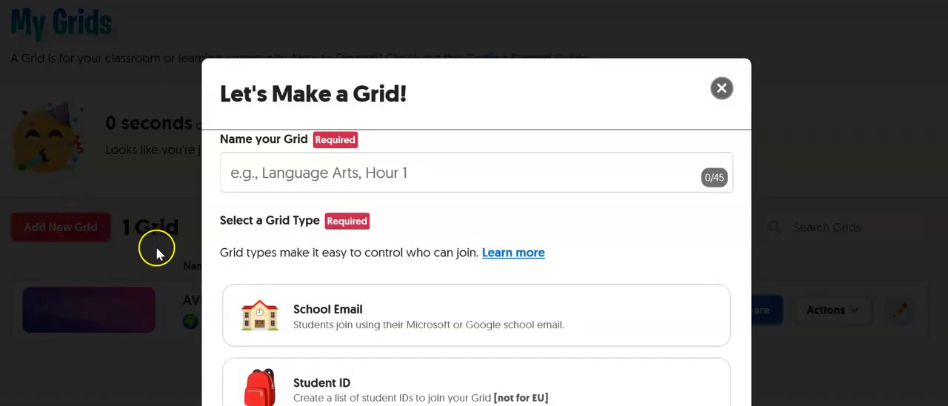
scroll(478, 182, down, 1)
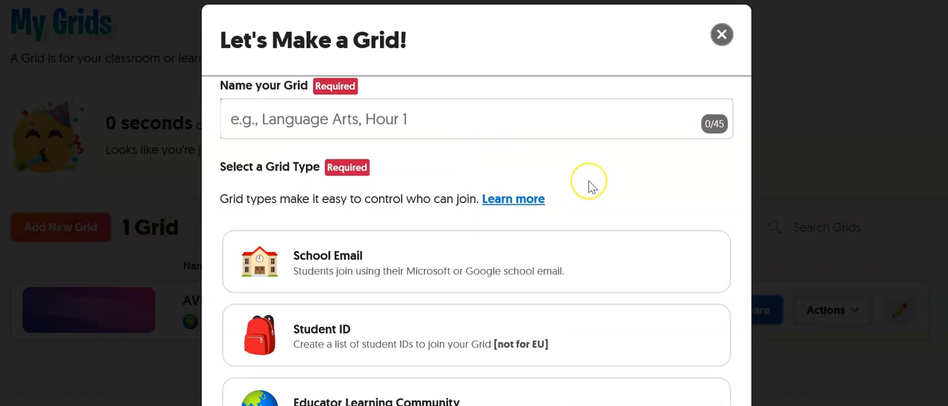
scroll(588, 186, down, 1)
scroll(592, 186, down, 1)
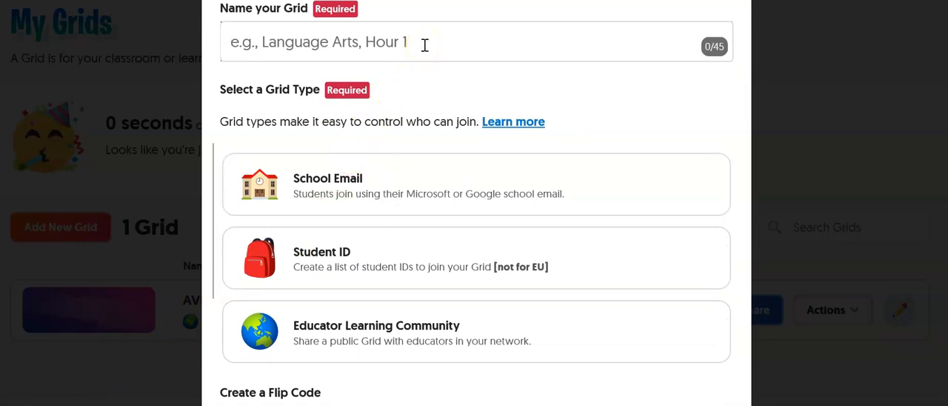
text(Tutorial for )
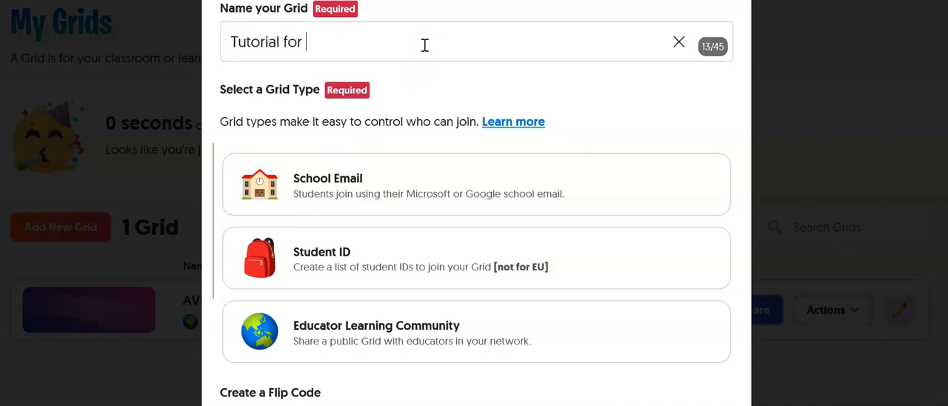
text(AVLI Summer)
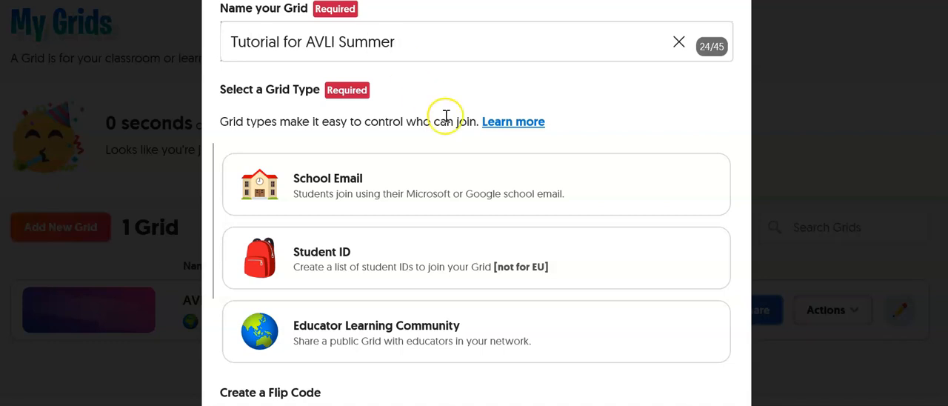
- Compare the School Email, Student ID and Educator Learning Community grid types
click(435, 161)
scroll(434, 164, down, 1)
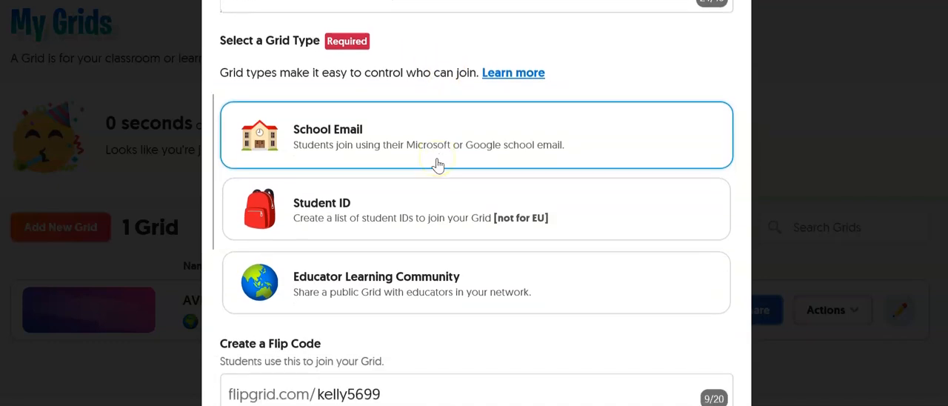
click(438, 169)
click(432, 228)
click(417, 134)
click(410, 97)
click(420, 210)
click(420, 247)
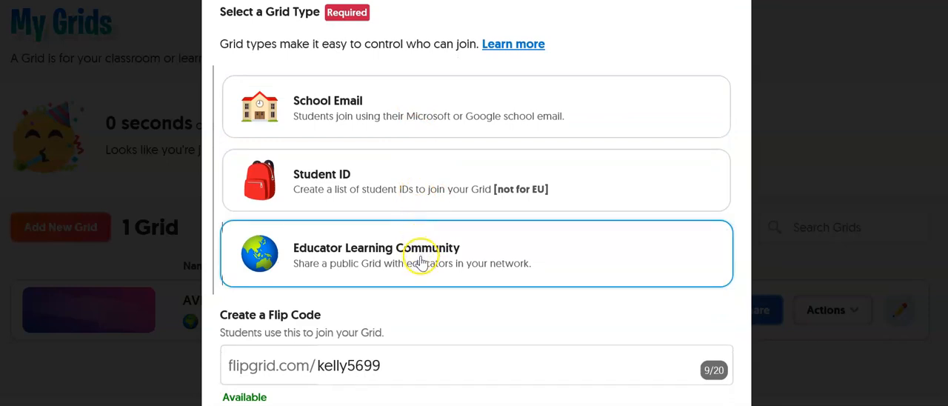
click(402, 186)
click(394, 92)
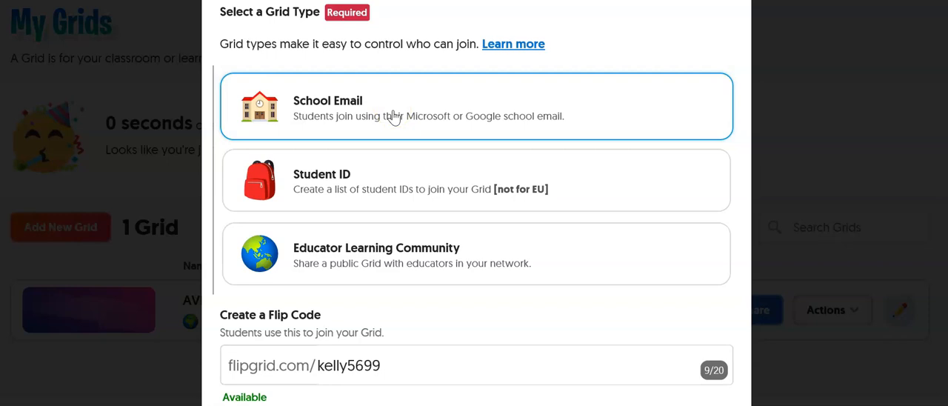
click(388, 186)
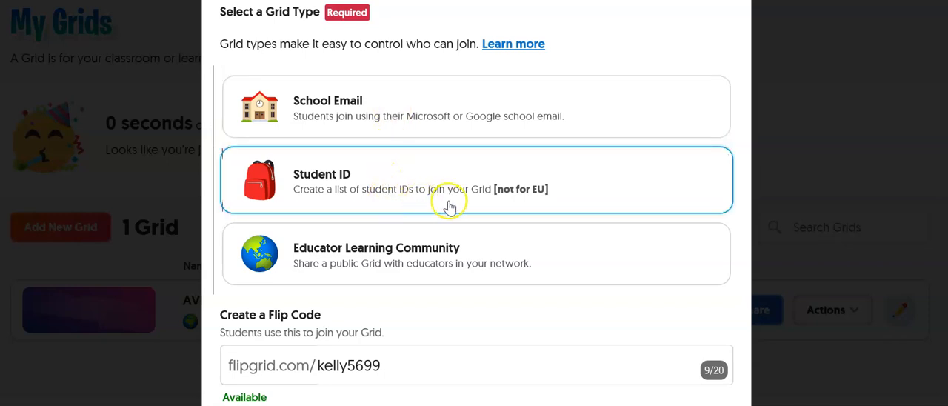
click(317, 121)
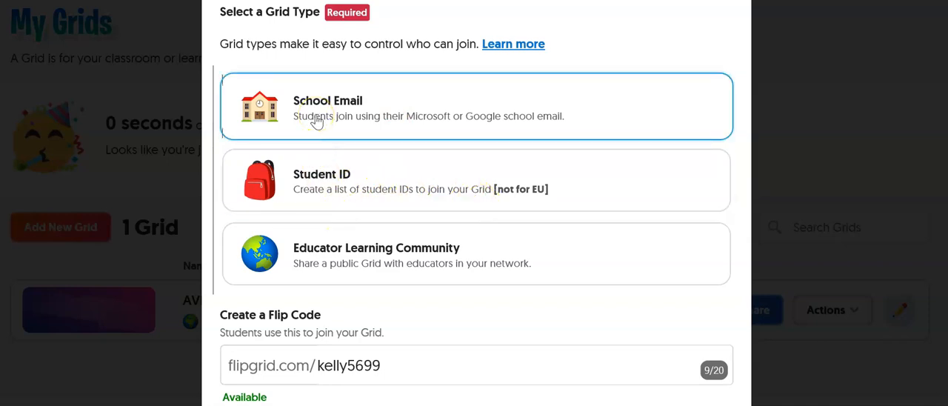
click(349, 250)
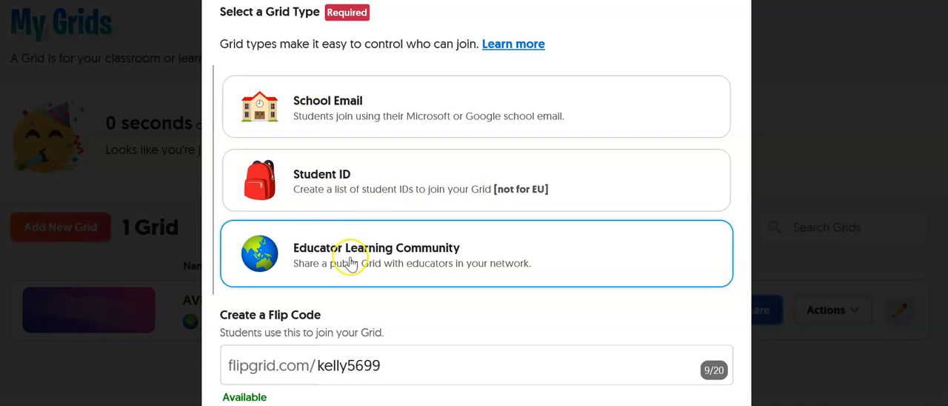
click(351, 263)
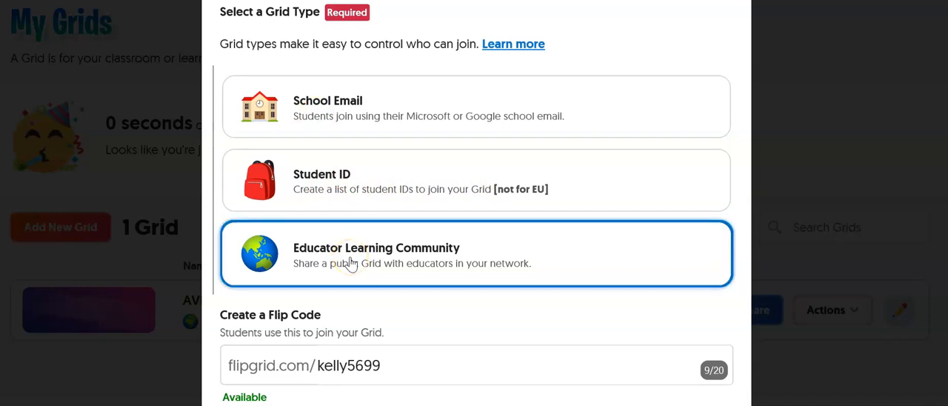
scroll(438, 339, down, 1)
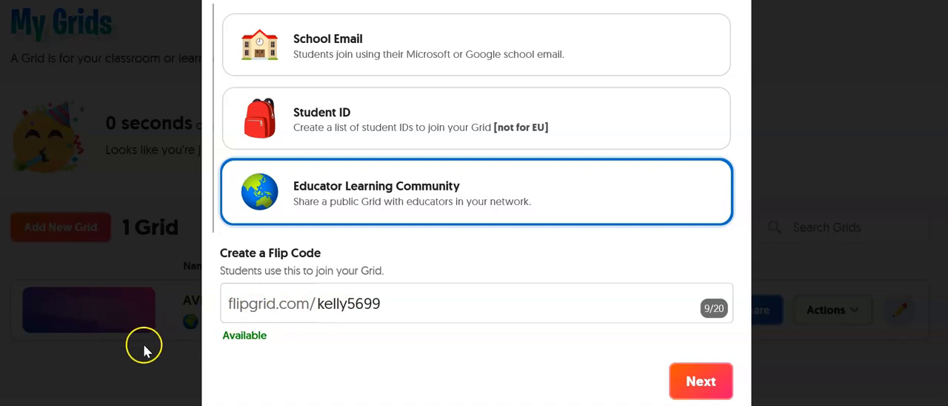
click(386, 304)
key(BackSpace)
key(BackSpace)
key(BackSpace)
key(BackSpace)
key(BackSpace)
key(BackSpace)
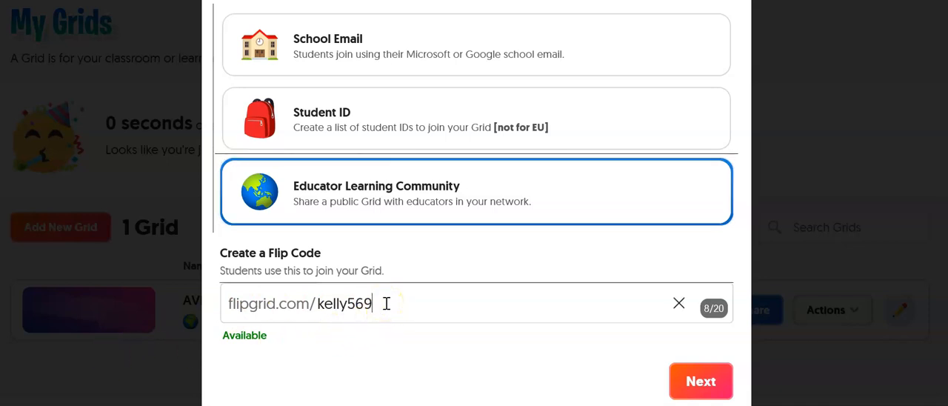
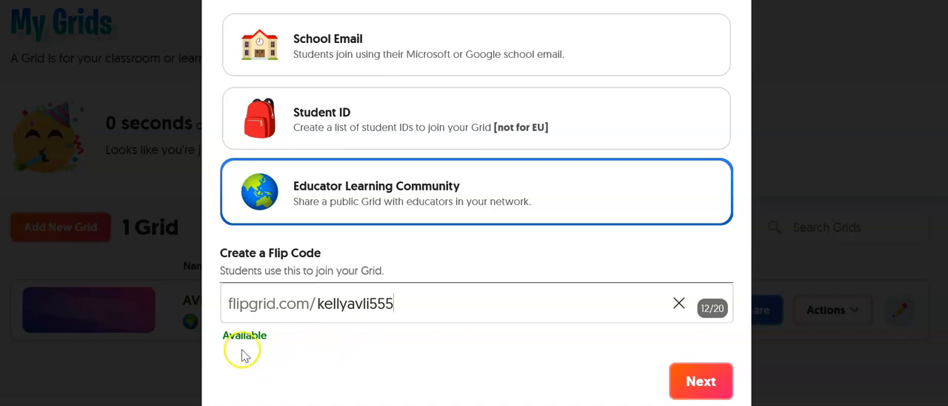
click(684, 385)
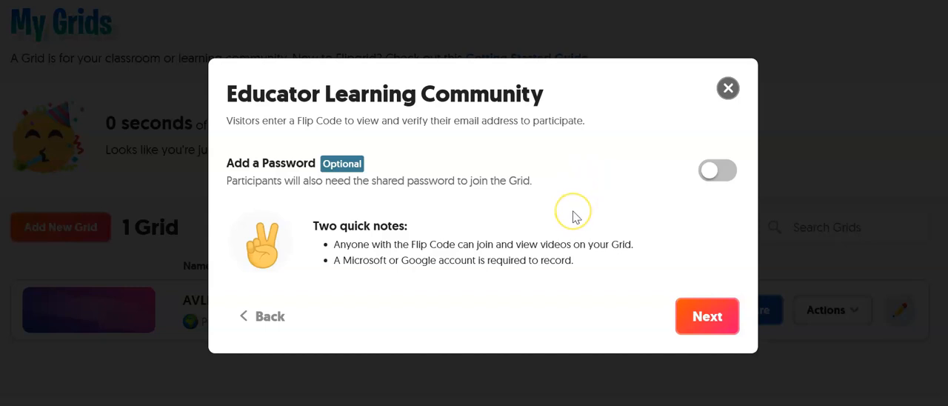
- Finish creating the Grid without a password, go to the new Grid and open it for editing
click(696, 317)
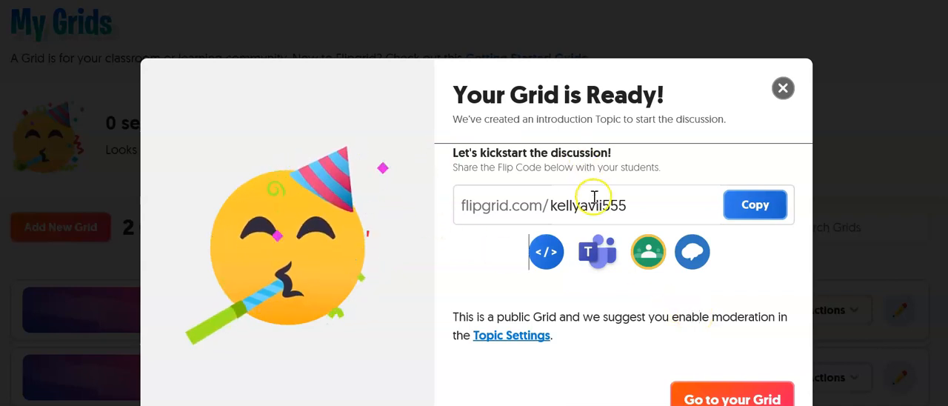
click(706, 399)
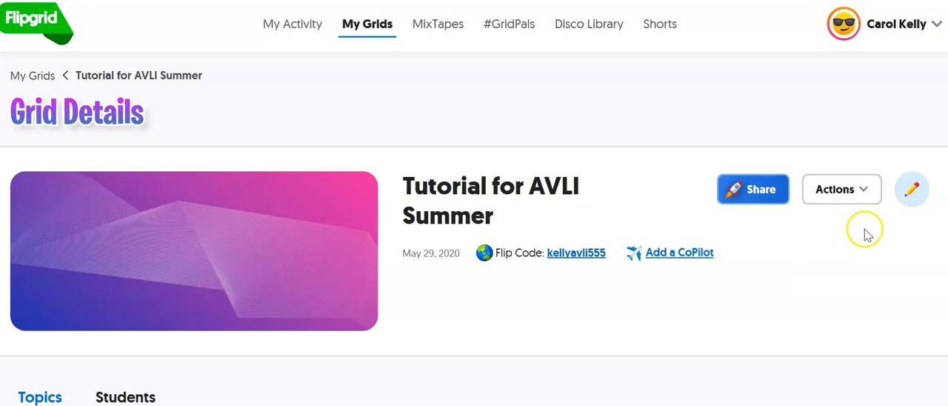
click(910, 193)
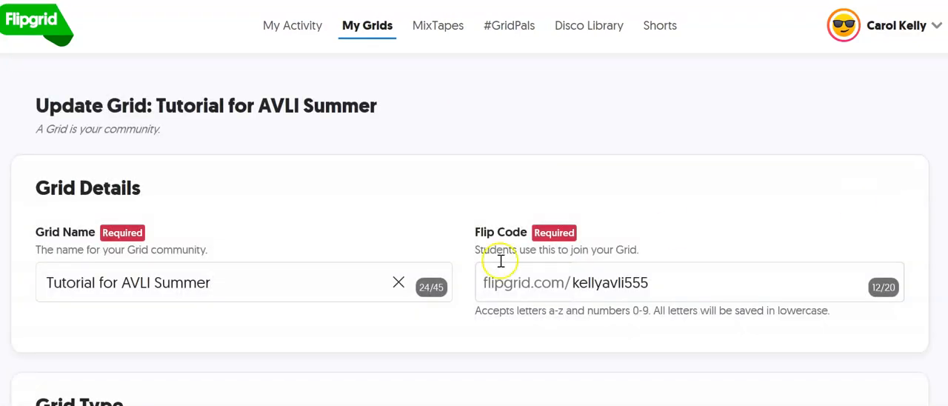
- Review the Grid's details, type and feature settings, including the available notification frequencies
scroll(374, 274, down, 2)
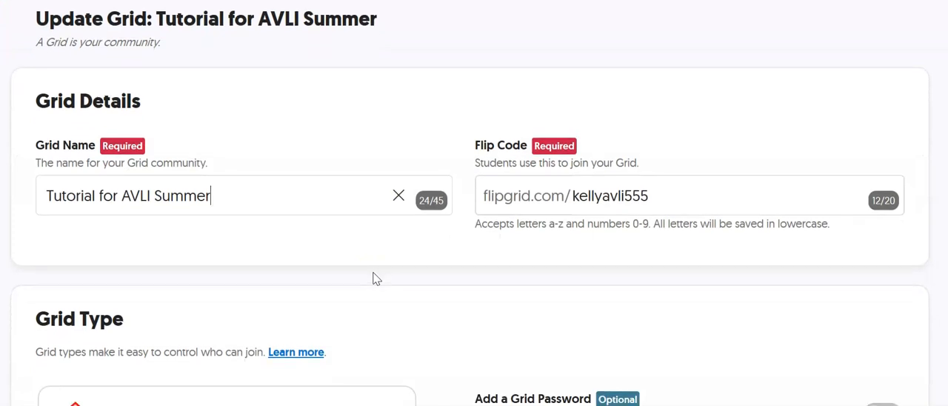
scroll(413, 278, down, 1)
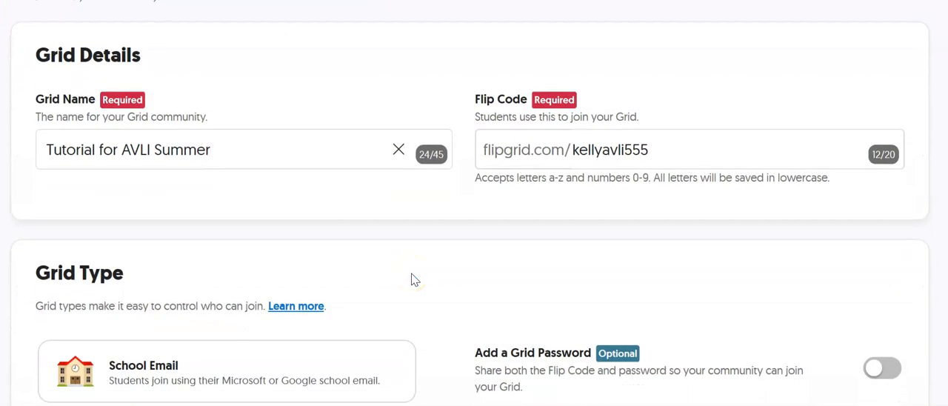
scroll(415, 279, down, 1)
scroll(415, 280, down, 6)
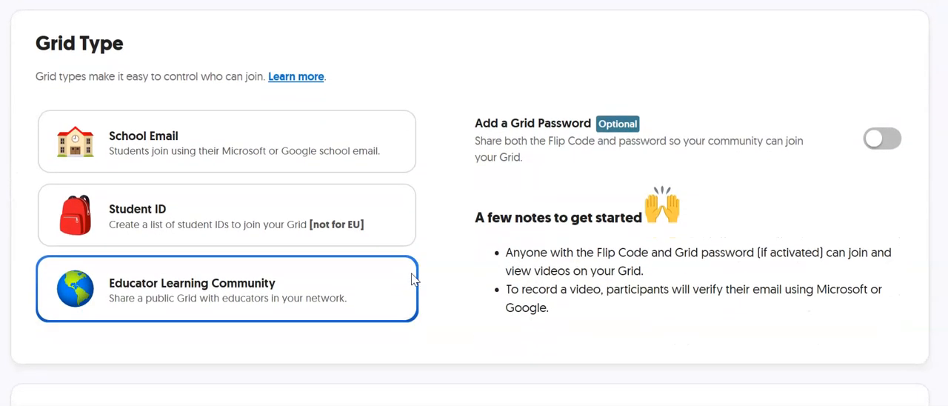
scroll(413, 280, down, 5)
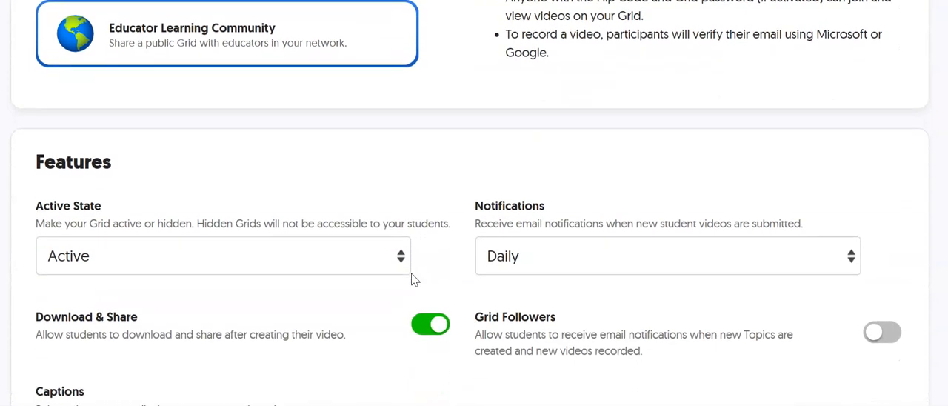
scroll(390, 279, down, 3)
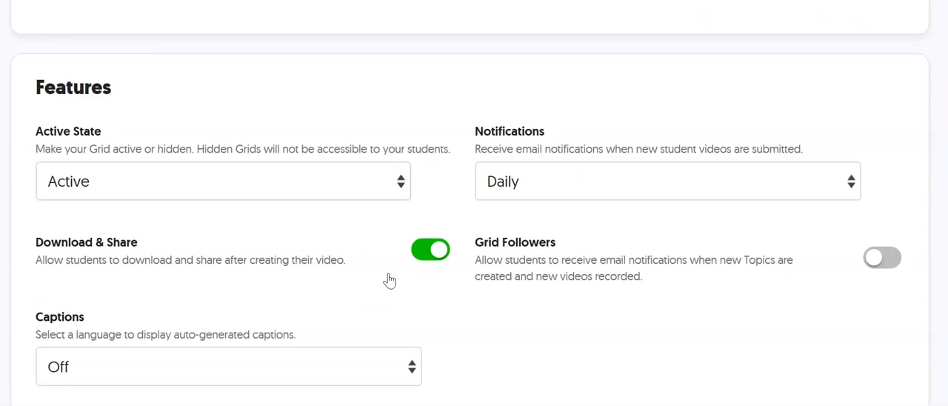
scroll(388, 279, down, 1)
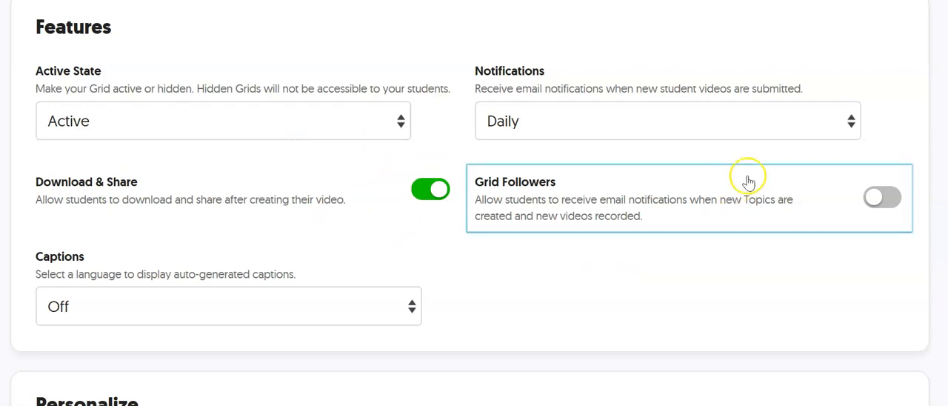
click(851, 126)
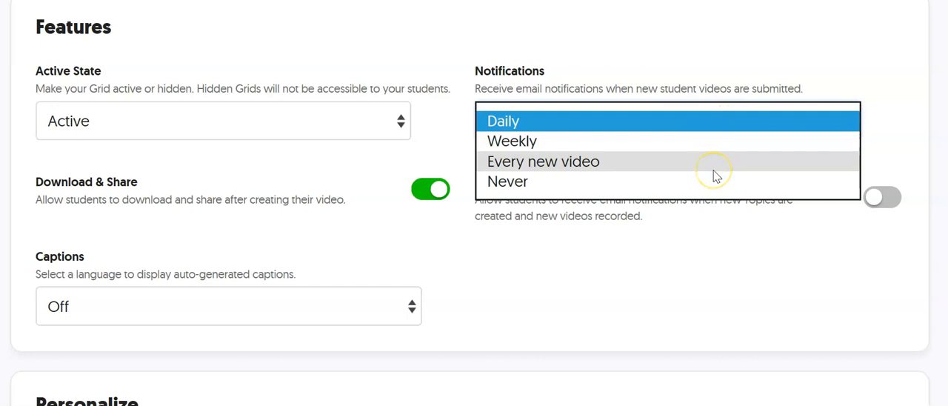
click(710, 274)
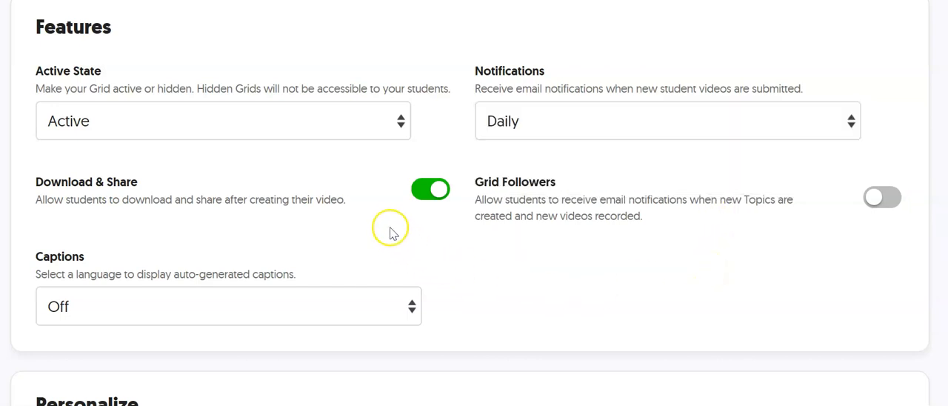
- Personalize the Grid with the Nature cover image of the cat wearing black glasses and save the Grid
scroll(383, 202, down, 1)
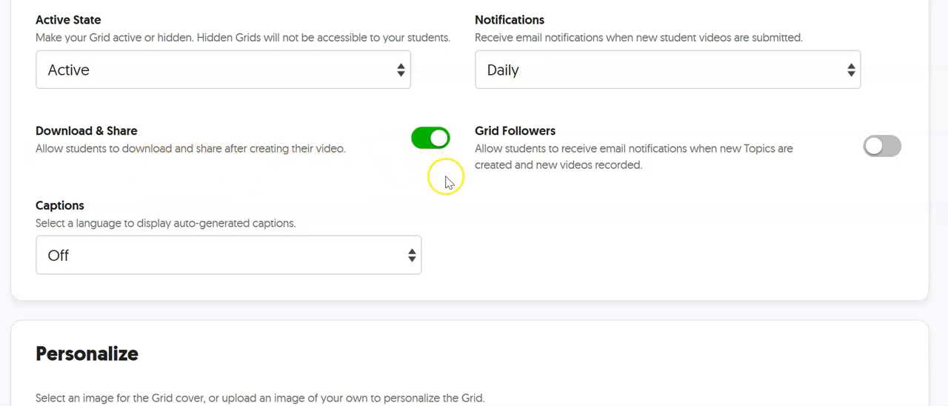
scroll(459, 245, down, 3)
scroll(459, 247, down, 4)
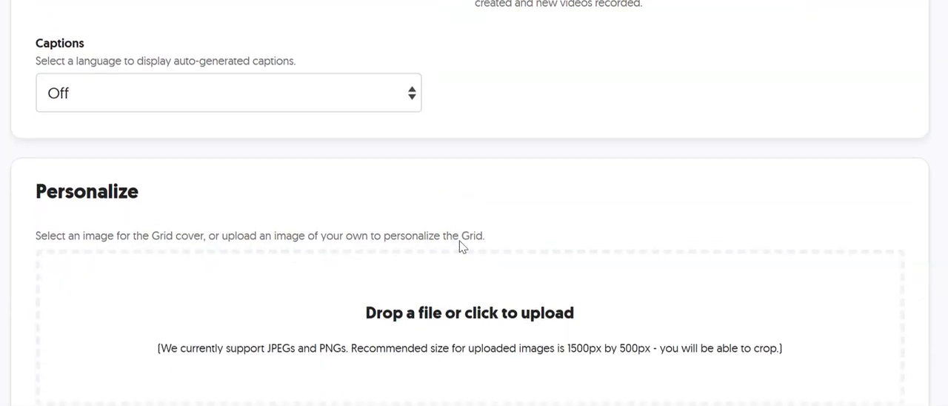
scroll(459, 247, down, 1)
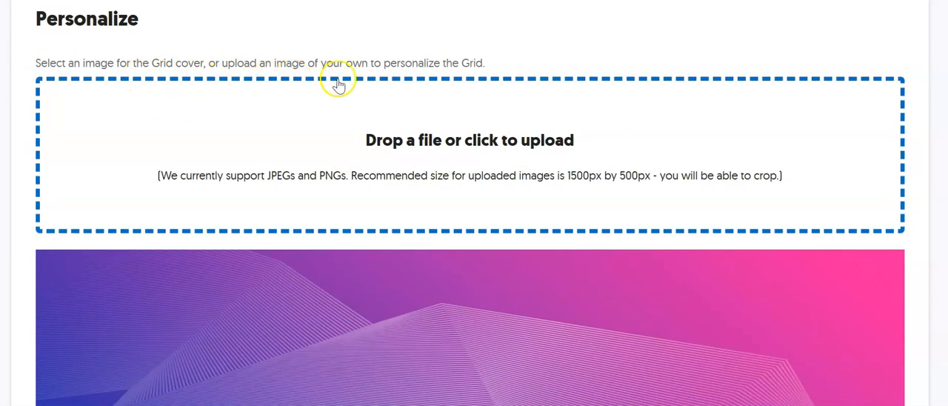
scroll(414, 128, down, 1)
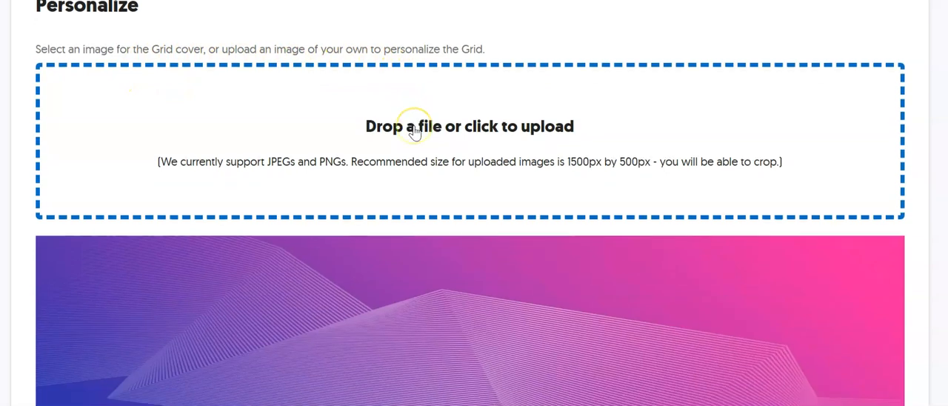
scroll(414, 131, down, 5)
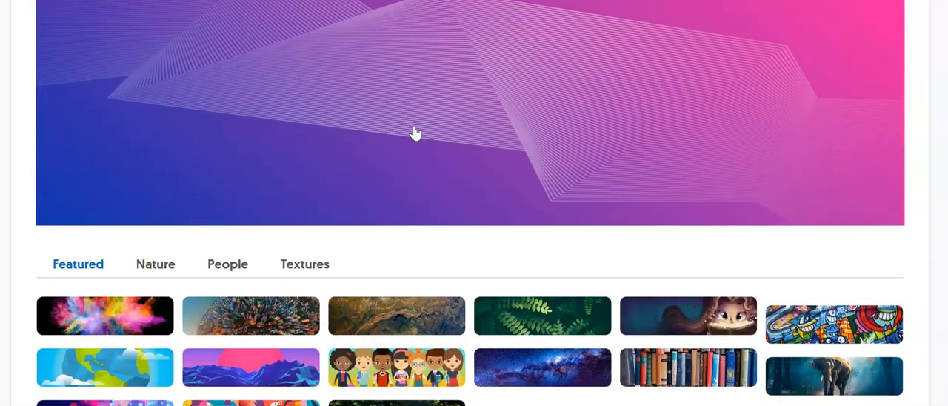
scroll(415, 133, down, 2)
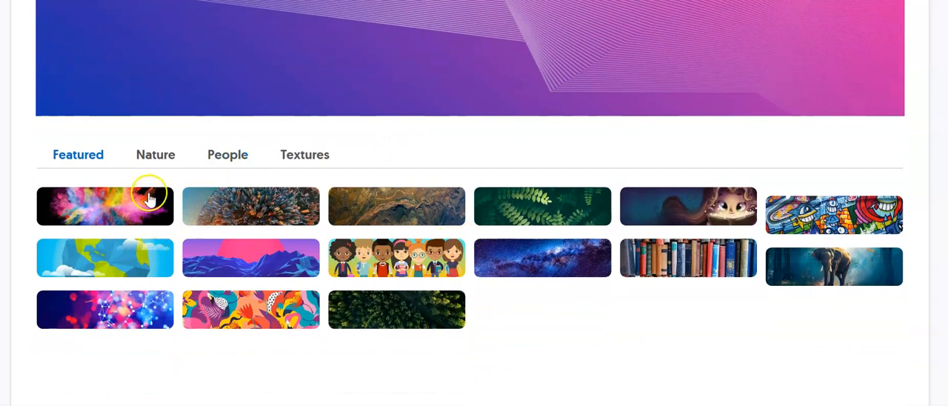
click(154, 156)
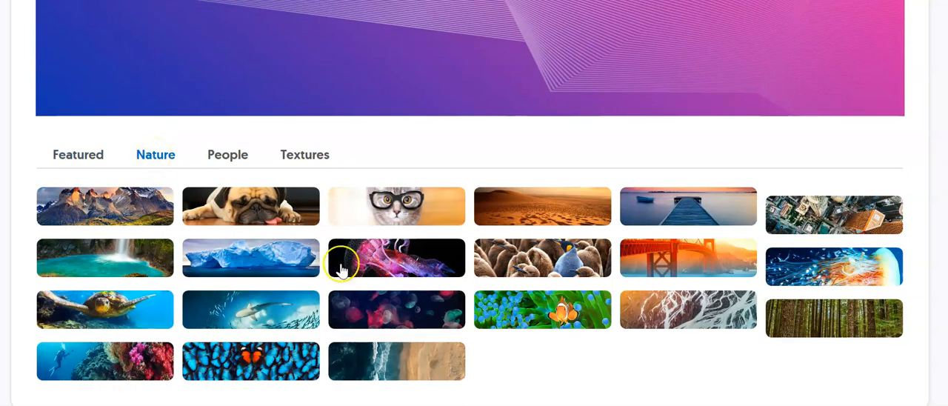
click(396, 217)
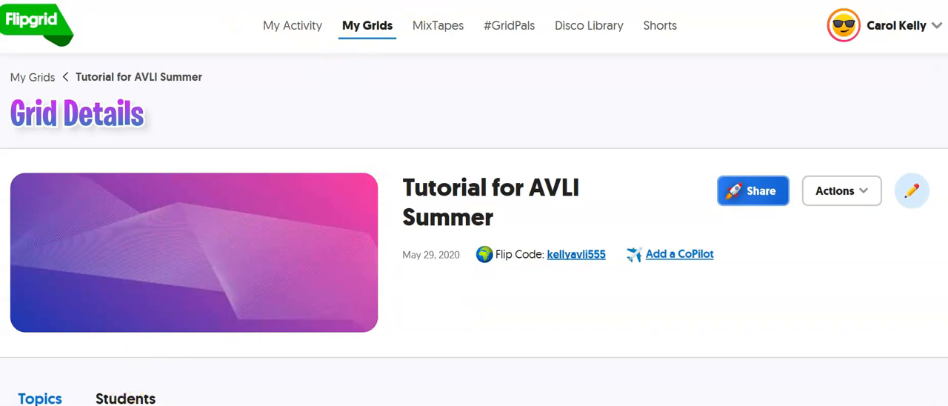
- Start adding a new Topic to the Tutorial for AVLI Summer Grid
scroll(345, 237, down, 1)
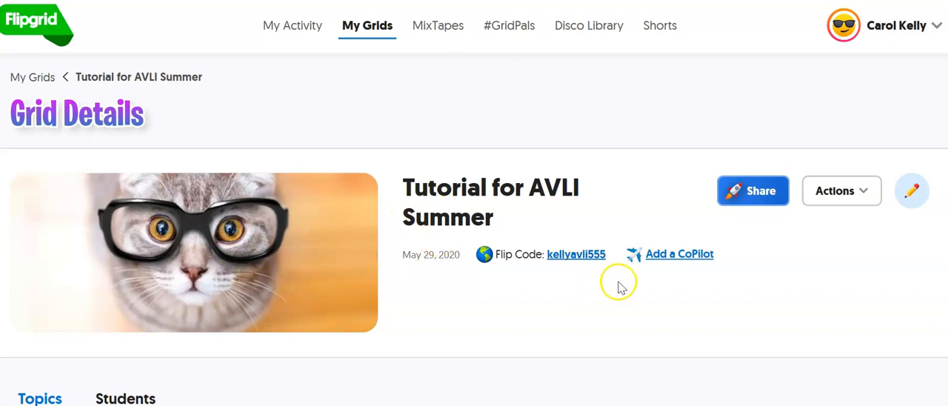
scroll(659, 287, down, 3)
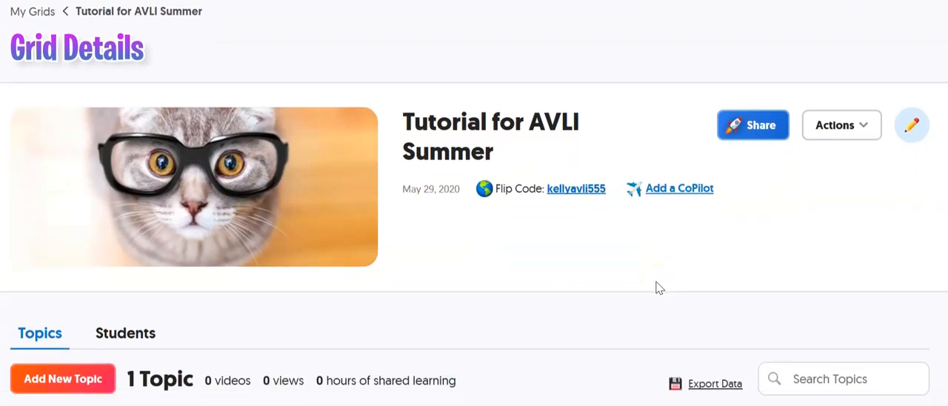
scroll(599, 250, down, 1)
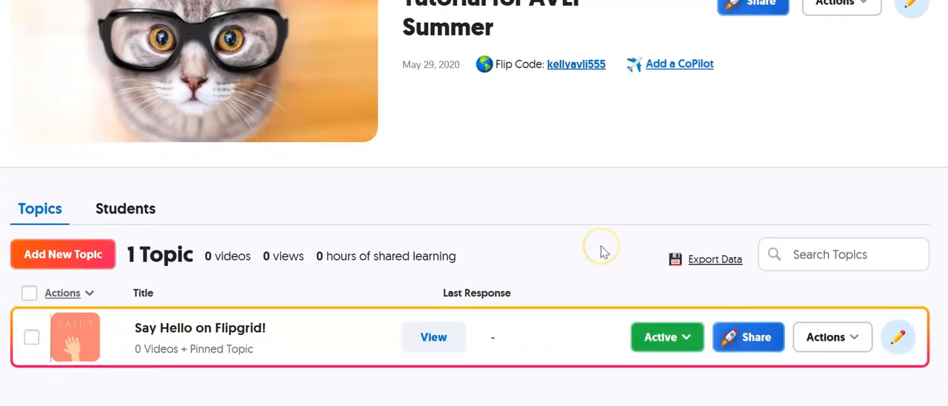
scroll(532, 234, down, 1)
scroll(528, 234, down, 1)
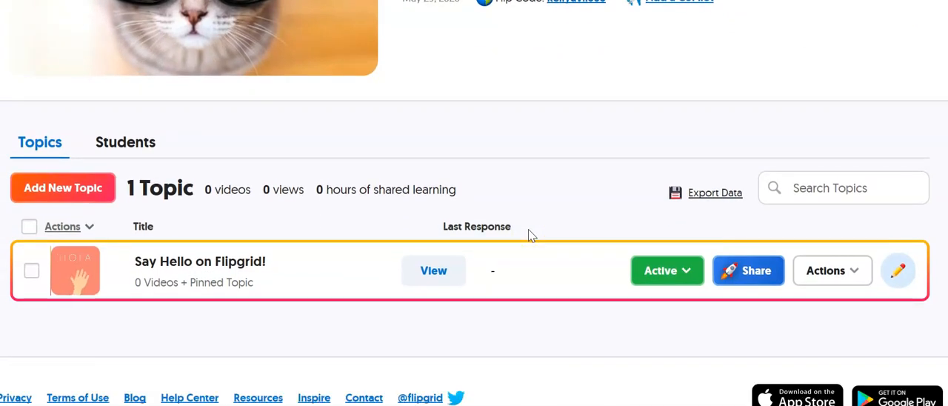
click(77, 190)
click(73, 275)
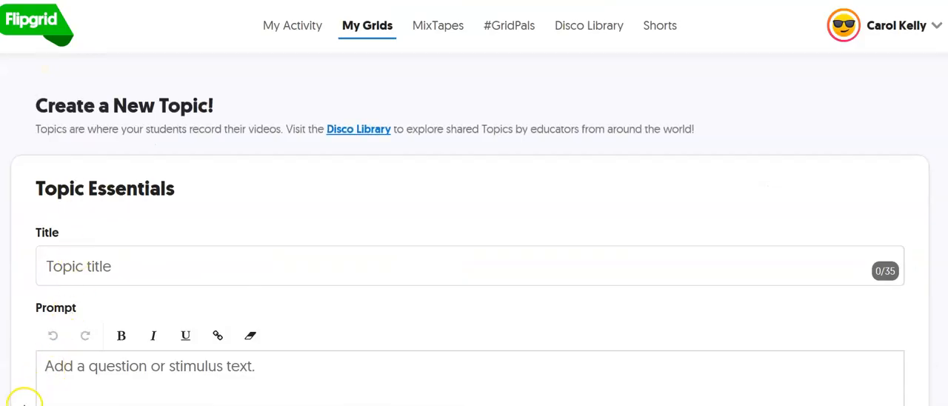
- Title the new Topic "Bell Routine: Reflection"
scroll(116, 215, down, 1)
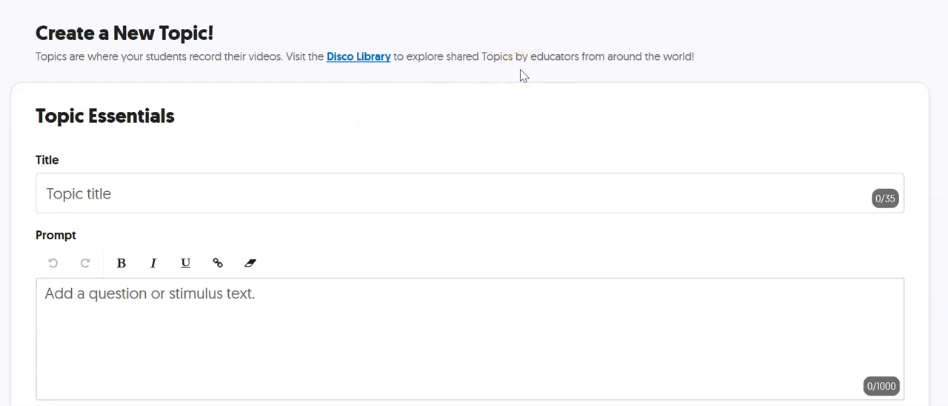
scroll(360, 132, down, 1)
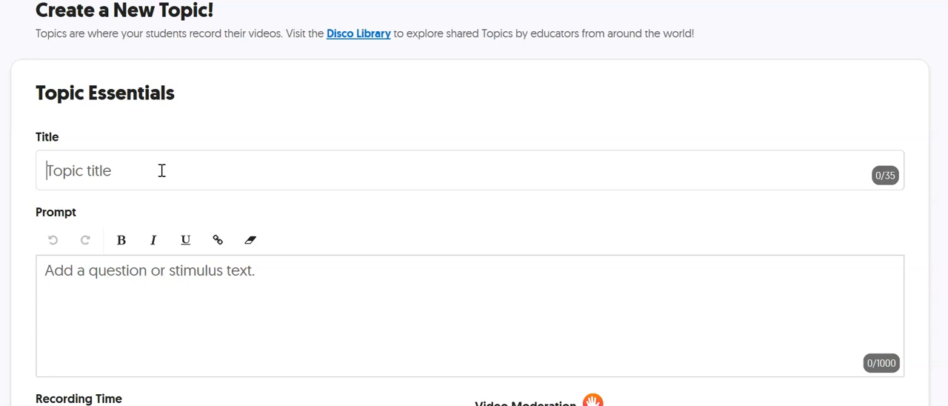
text(Bell Routine: Rel)
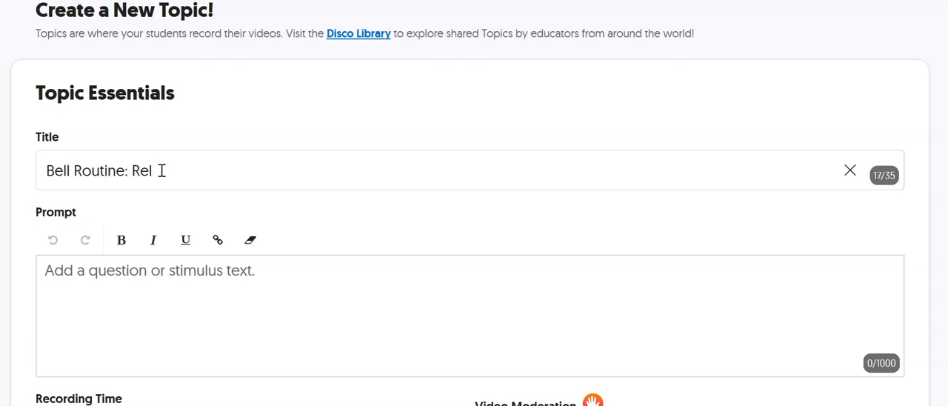
text(fection)
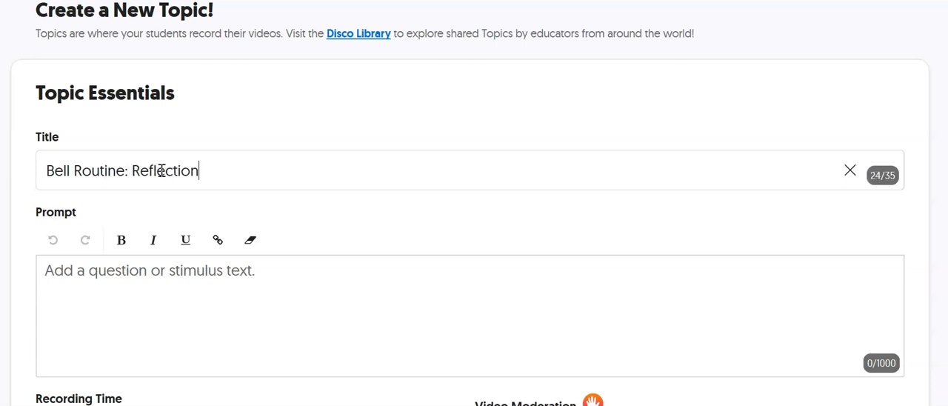
- Enter the Topic prompt "Consider Aristotle's prompt about the definition of form."
click(107, 277)
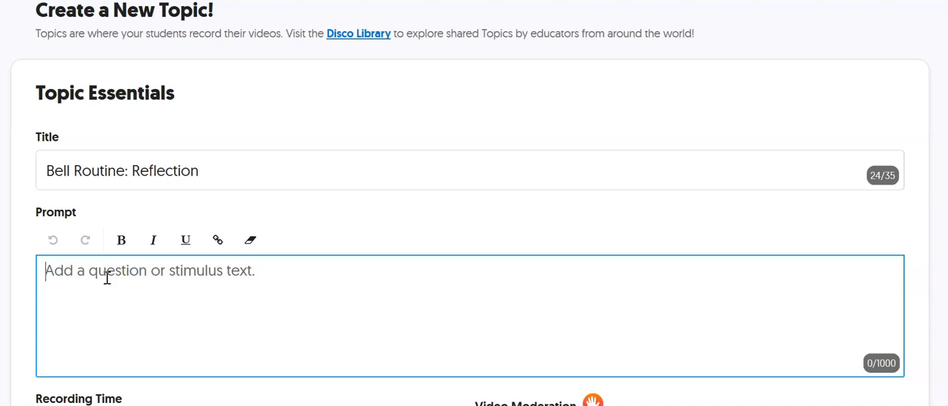
text(Consider A)
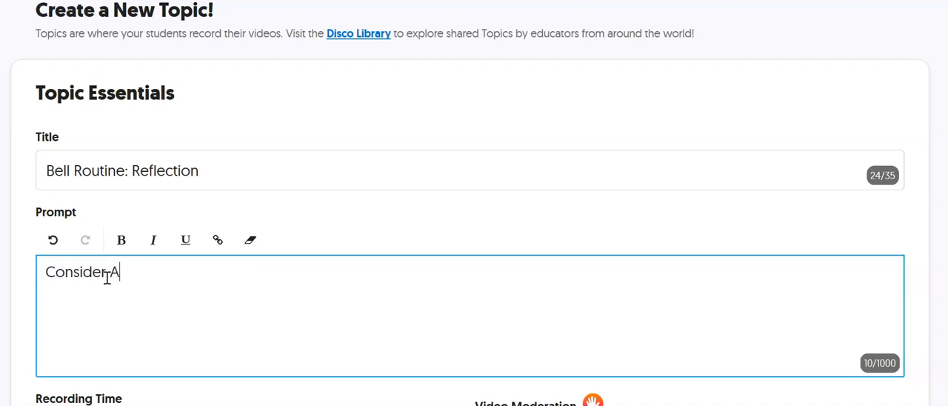
text(ristotle's)
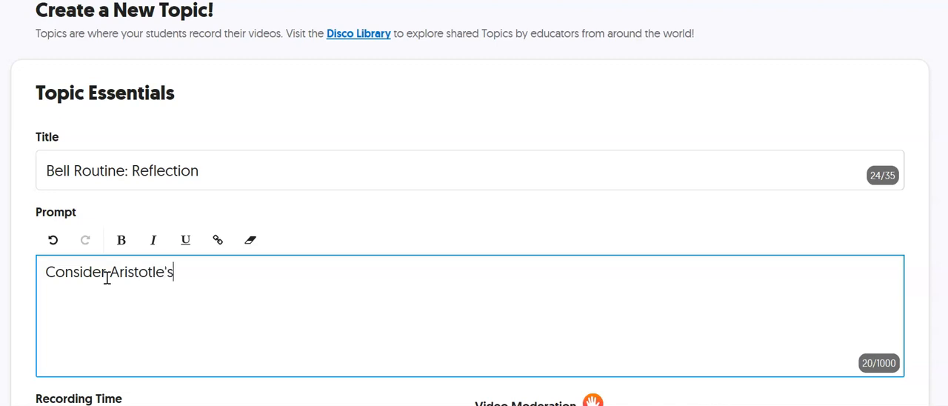
text( promp)
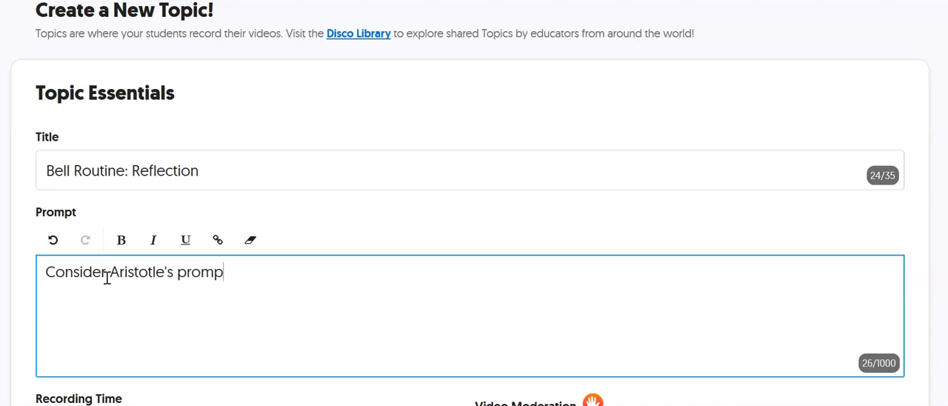
text(t about the dev)
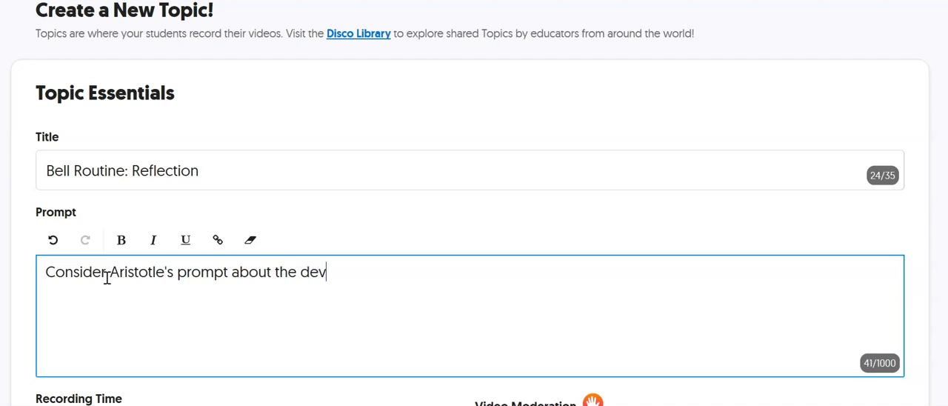
key(BackSpace)
text(fini)
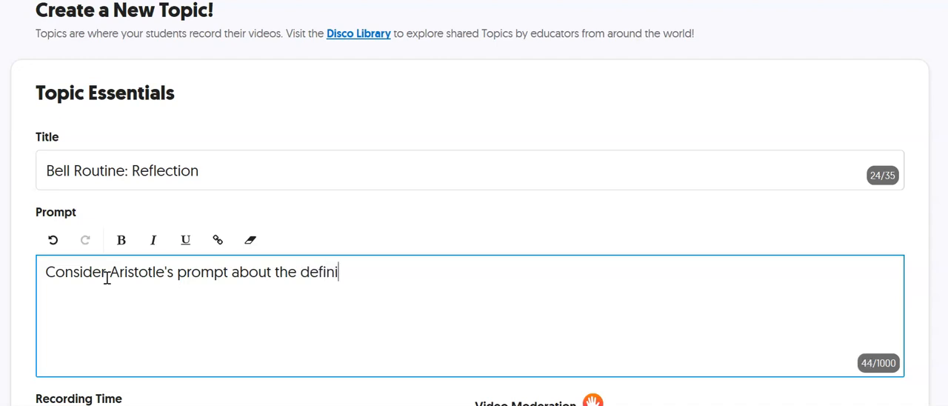
text(tion of form.)
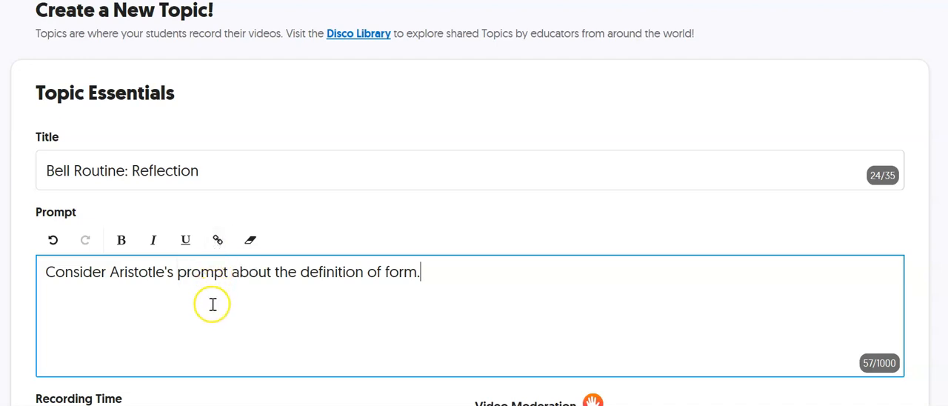
- Review the Topic's available recording times and select 1 minute 30 seconds
scroll(200, 301, down, 1)
scroll(200, 300, down, 2)
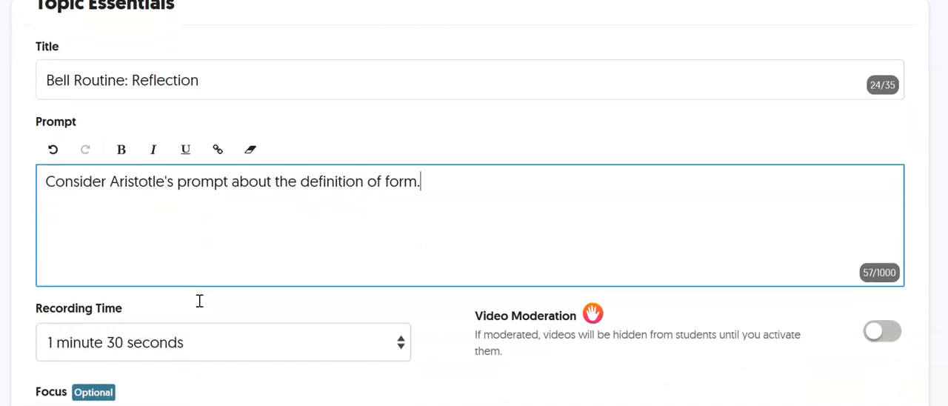
scroll(199, 301, down, 1)
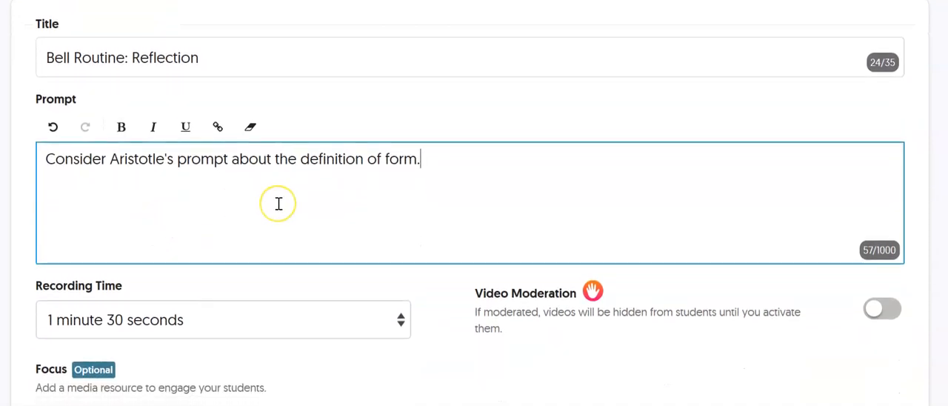
scroll(278, 204, down, 1)
scroll(279, 204, down, 1)
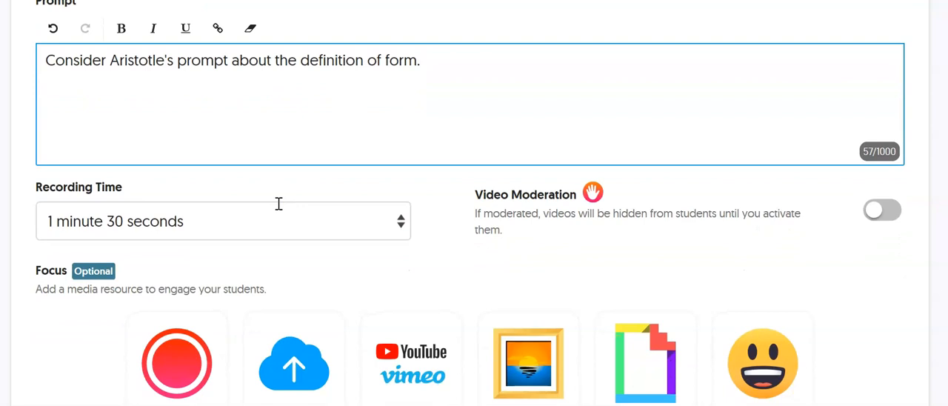
scroll(279, 204, down, 1)
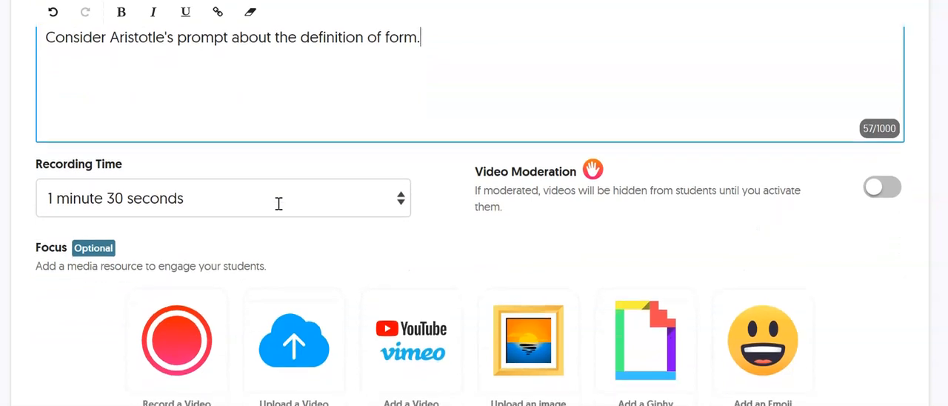
click(400, 201)
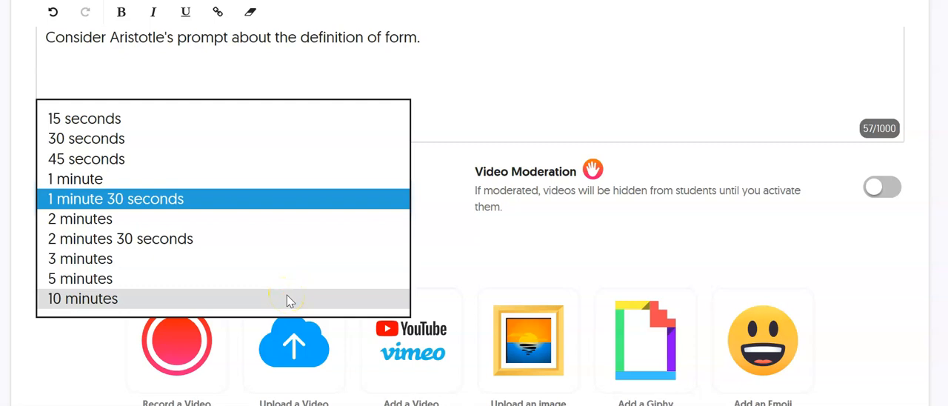
click(263, 198)
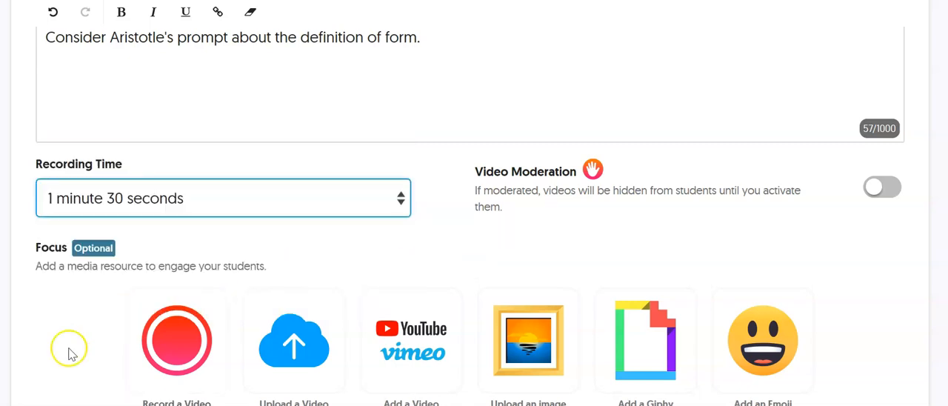
- Open the video recorder for the Topic's Focus resource and look over the recording window
scroll(57, 316, down, 1)
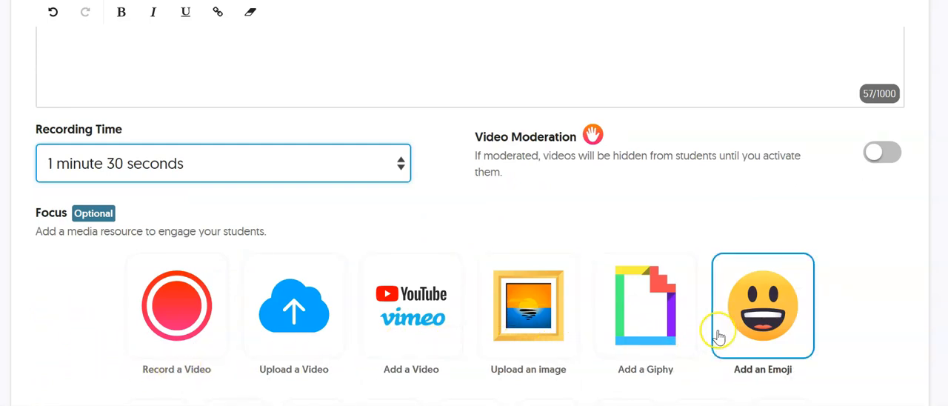
click(169, 312)
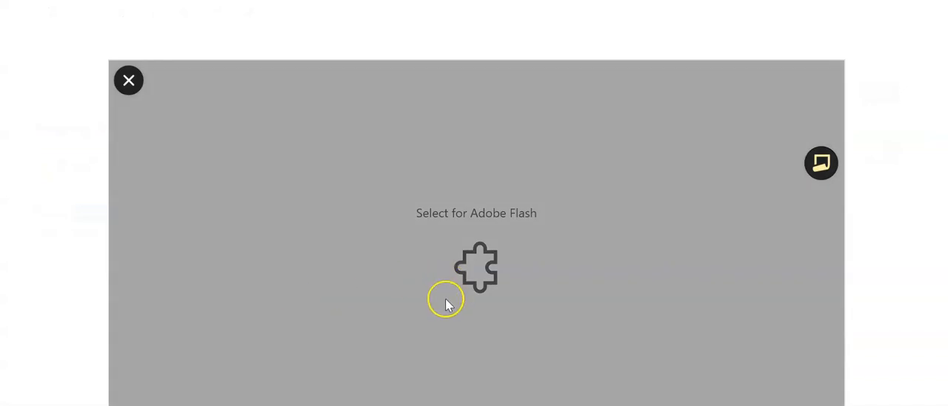
scroll(570, 292, down, 1)
click(655, 222)
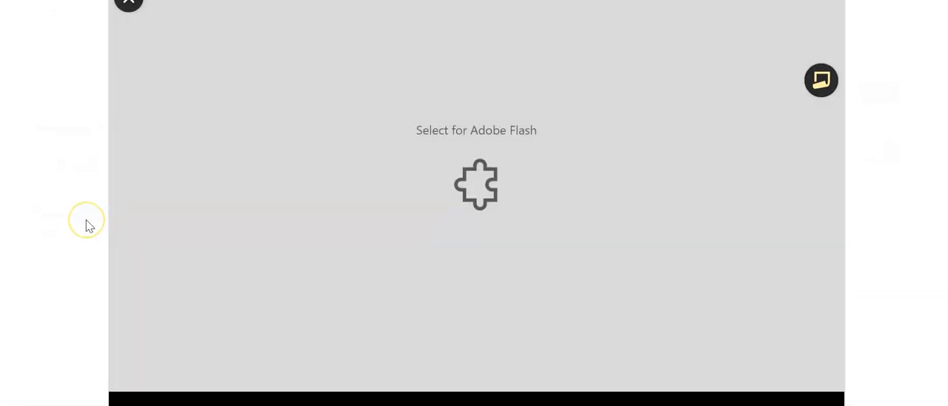
scroll(86, 225, up, 1)
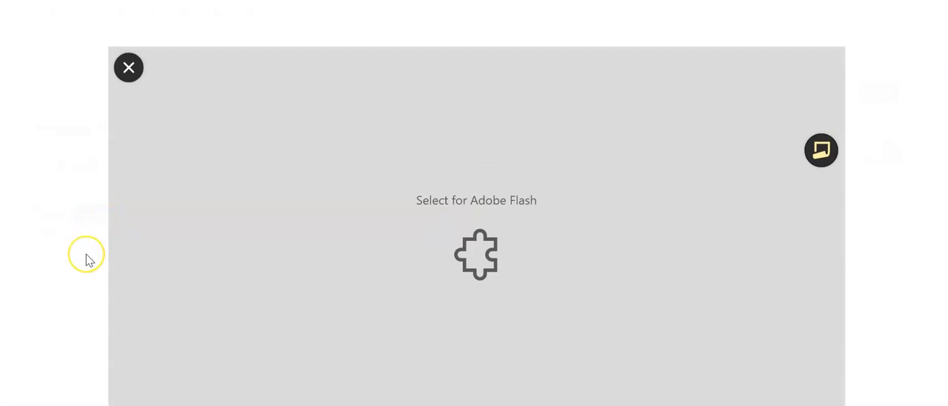
scroll(86, 260, down, 1)
scroll(86, 259, down, 1)
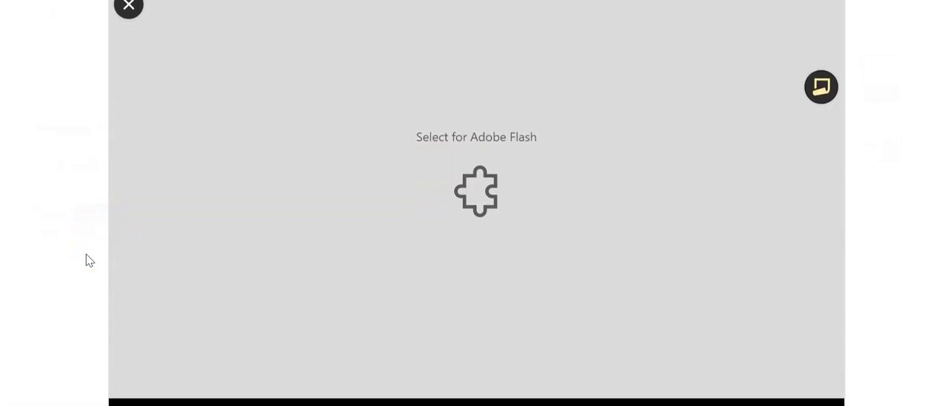
- Close the video recorder and look over the image upload dialog for the Topic's Focus resource, closing it without adding a file
scroll(84, 216, up, 1)
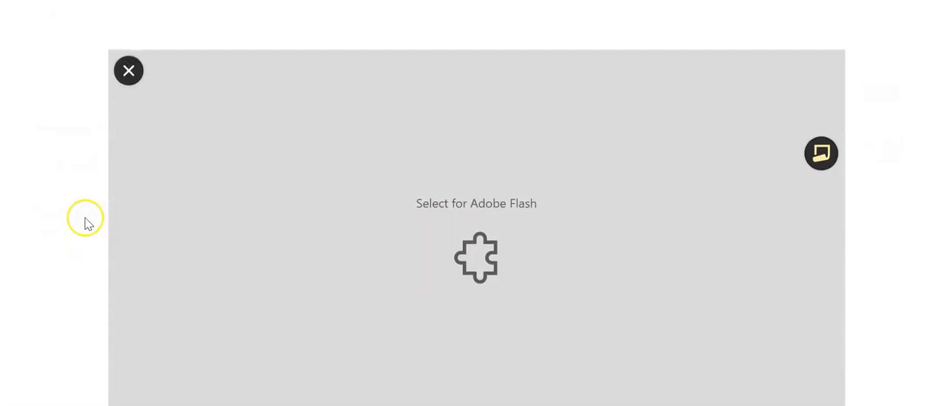
click(128, 74)
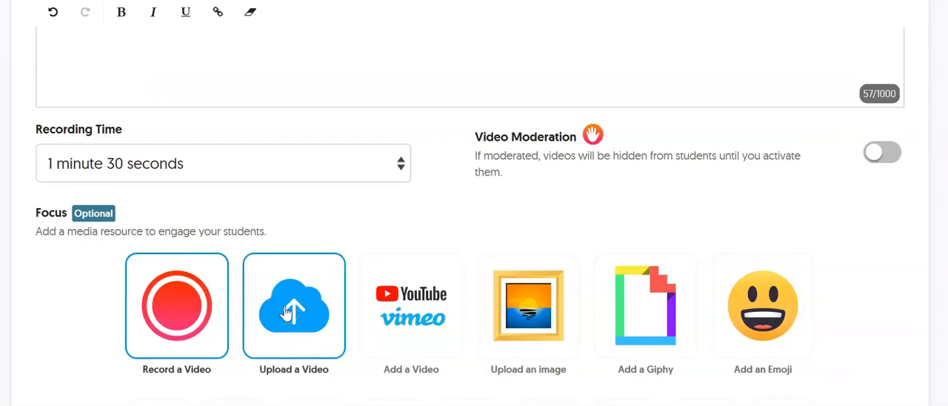
click(429, 298)
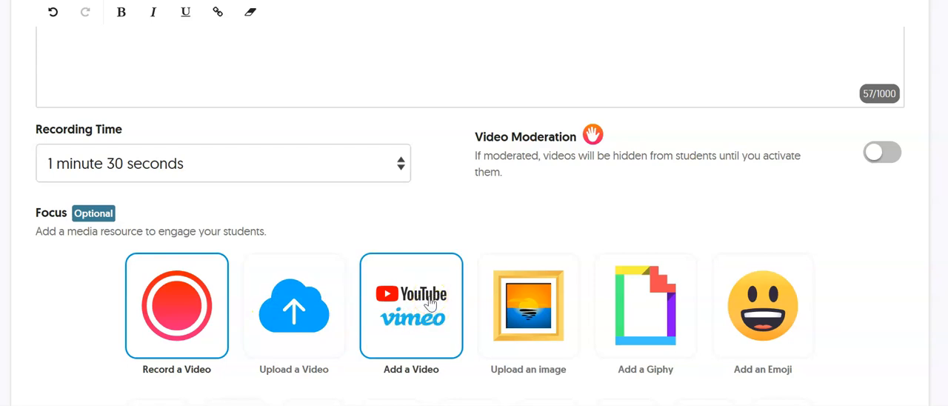
click(516, 311)
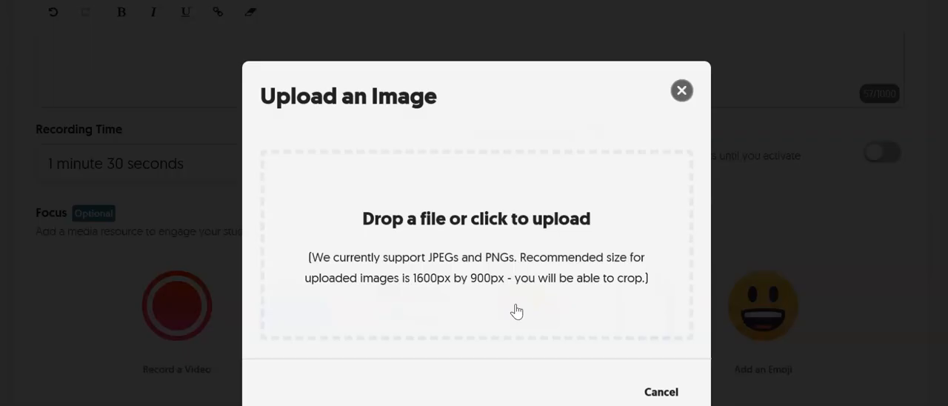
click(483, 252)
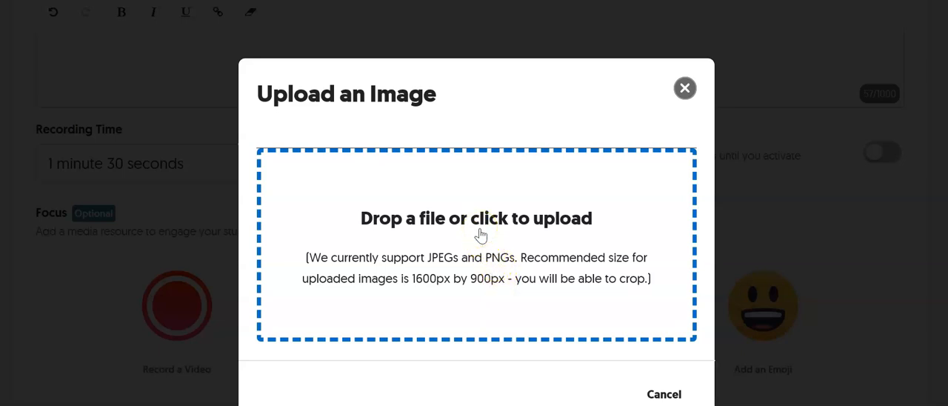
click(684, 88)
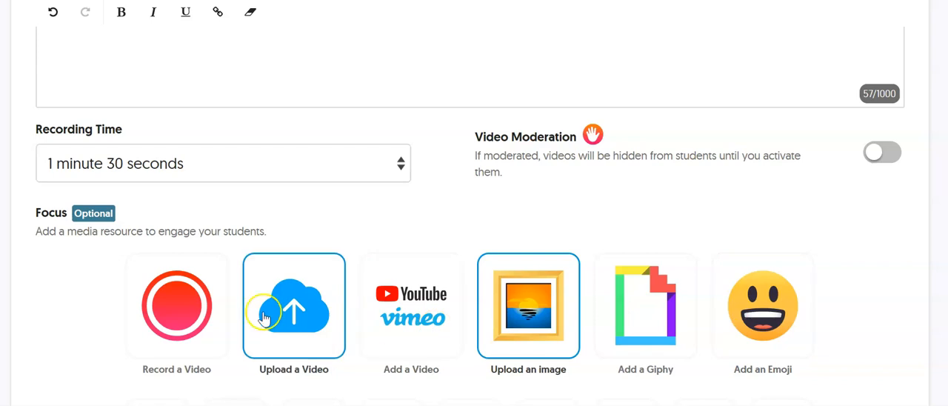
- Examine the media types and linked education apps offered for the Topic's optional Focus resource
scroll(89, 287, down, 1)
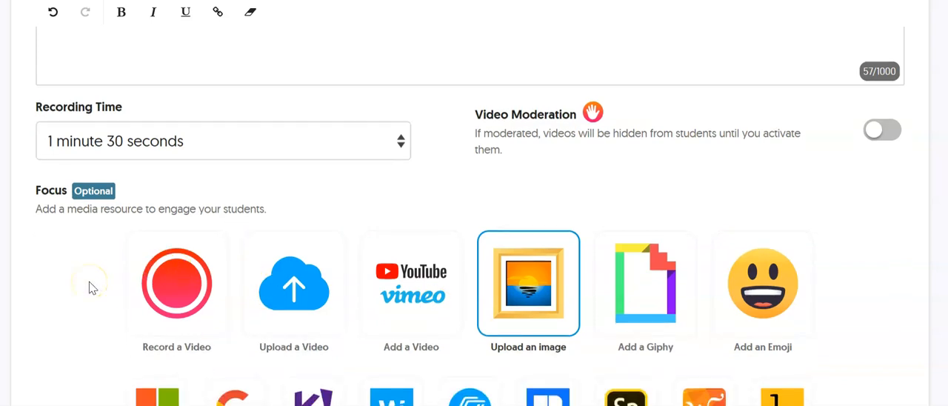
scroll(89, 288, down, 4)
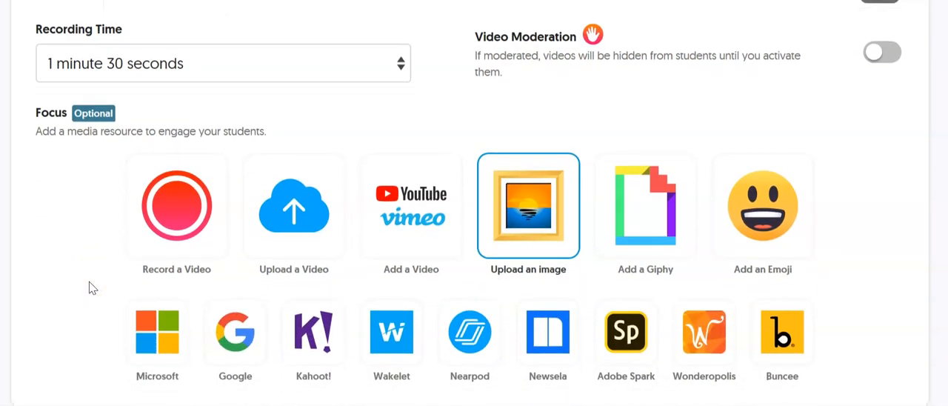
scroll(89, 287, down, 1)
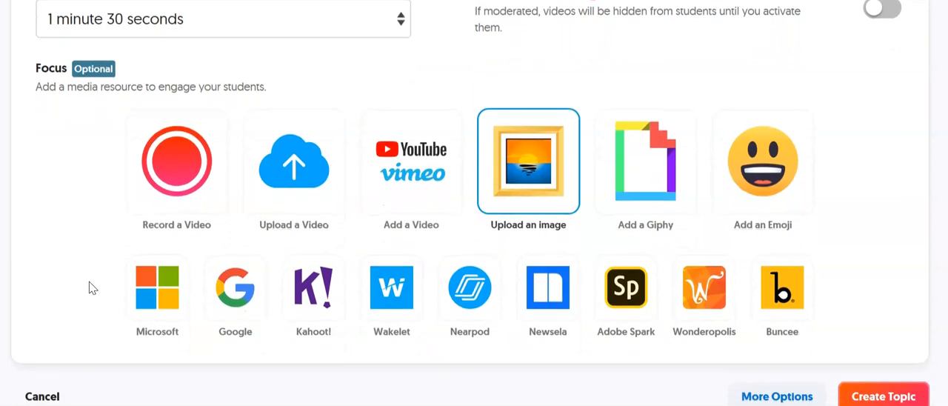
scroll(475, 203, up, 2)
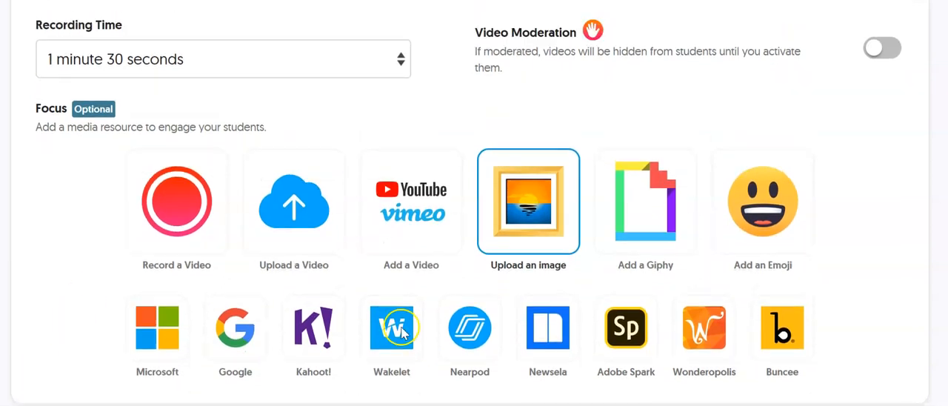
scroll(364, 128, up, 5)
scroll(364, 128, up, 5)
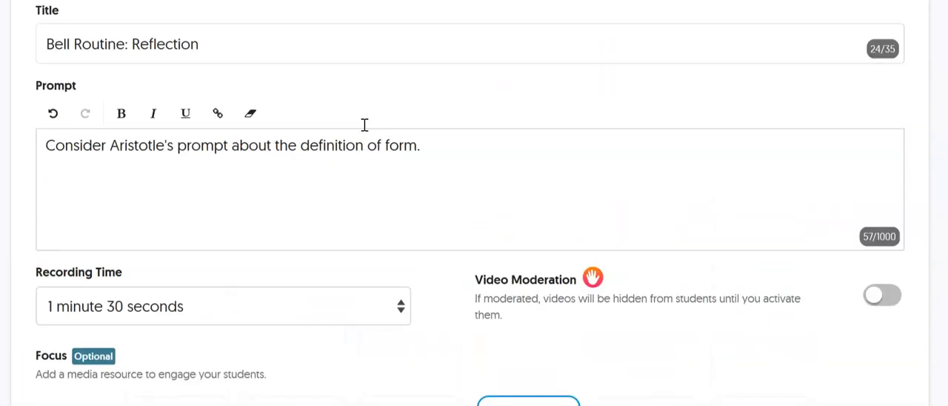
scroll(364, 125, down, 6)
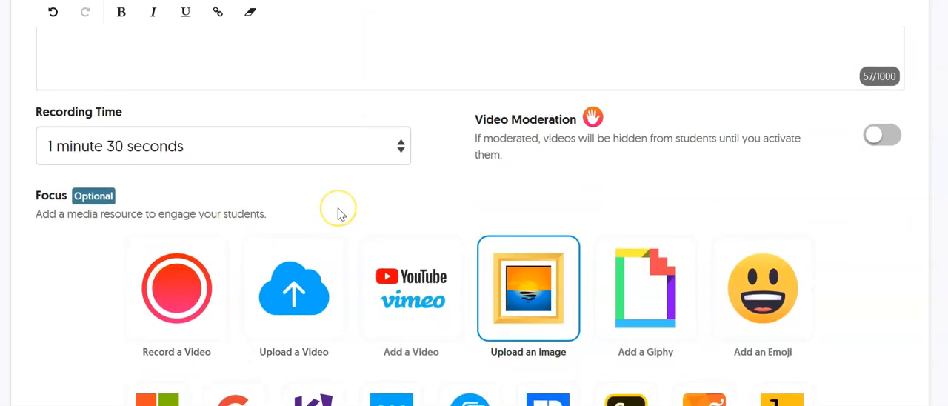
scroll(338, 213, down, 5)
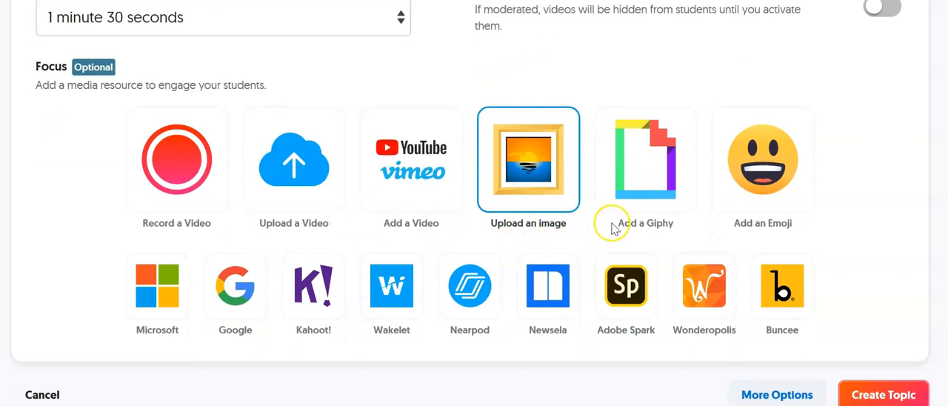
scroll(838, 246, down, 2)
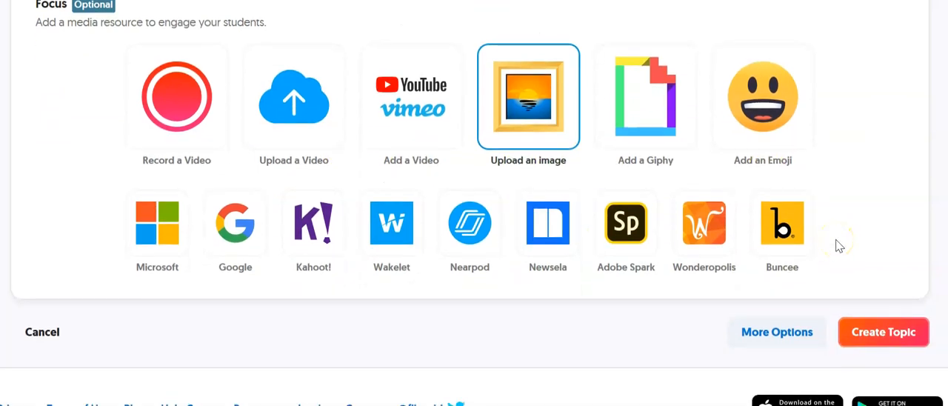
- Create the Topic without a Focus resource, copy its share link and finish the sharing dialog
click(873, 333)
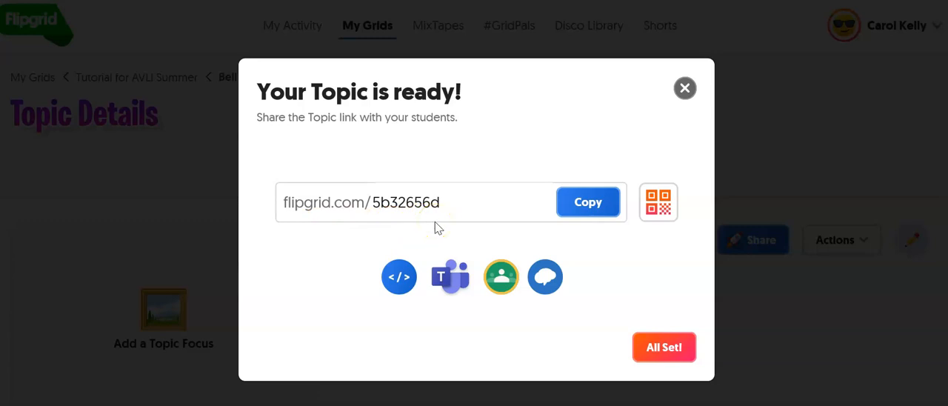
click(589, 200)
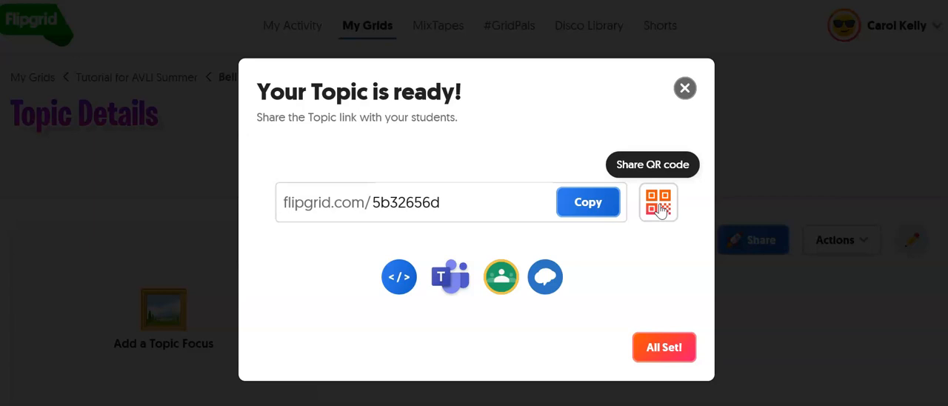
click(660, 346)
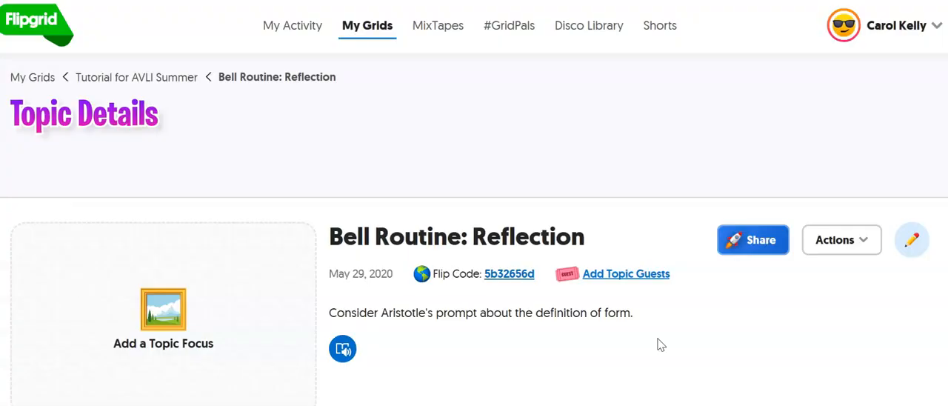
- Open the Bell Routine: Reflection Topic for editing from its empty Topic Focus area
scroll(447, 273, down, 2)
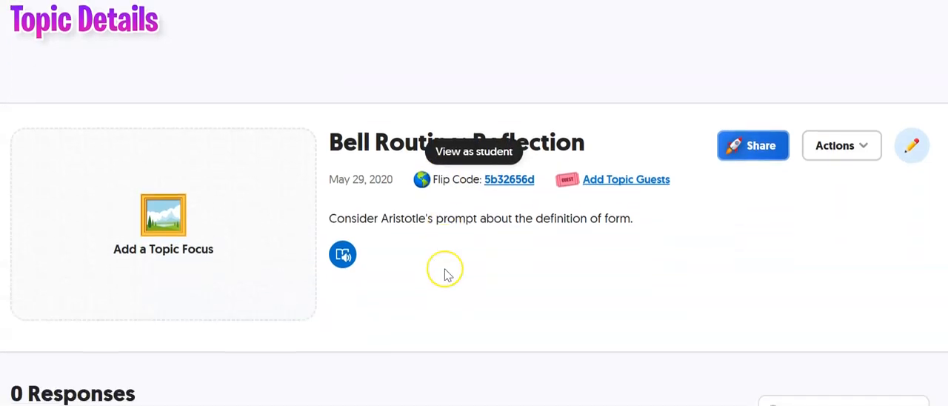
click(163, 235)
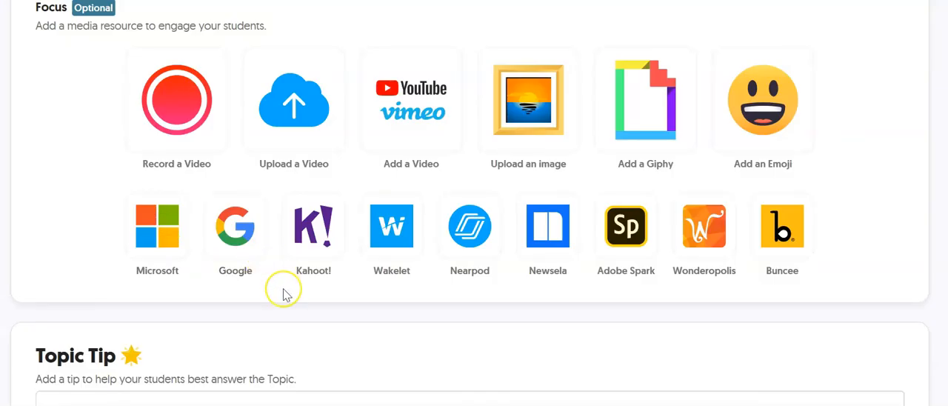
- Enter the Topic Tip "tip to make your response more accessible"
scroll(286, 294, down, 3)
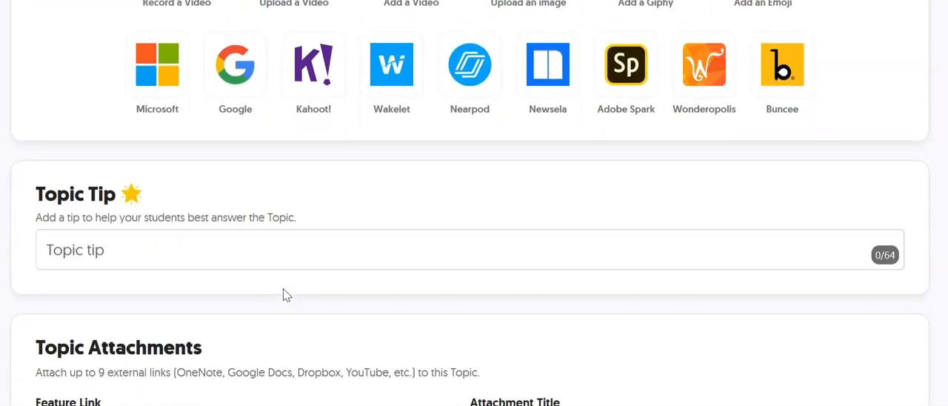
scroll(286, 295, down, 1)
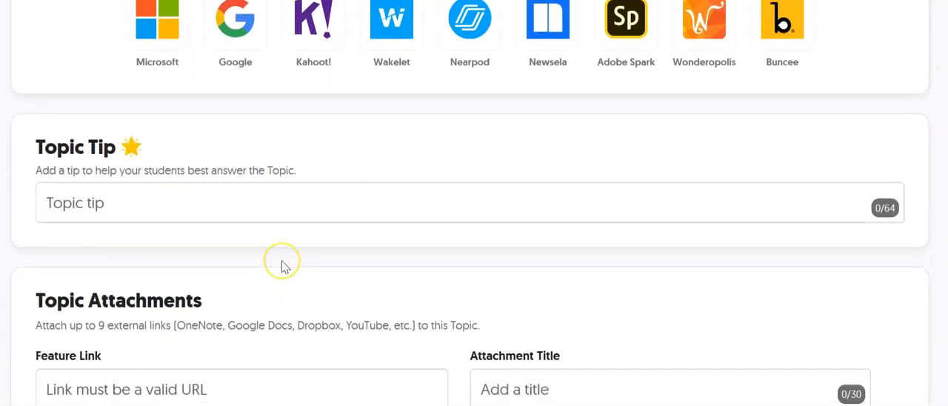
scroll(285, 265, down, 1)
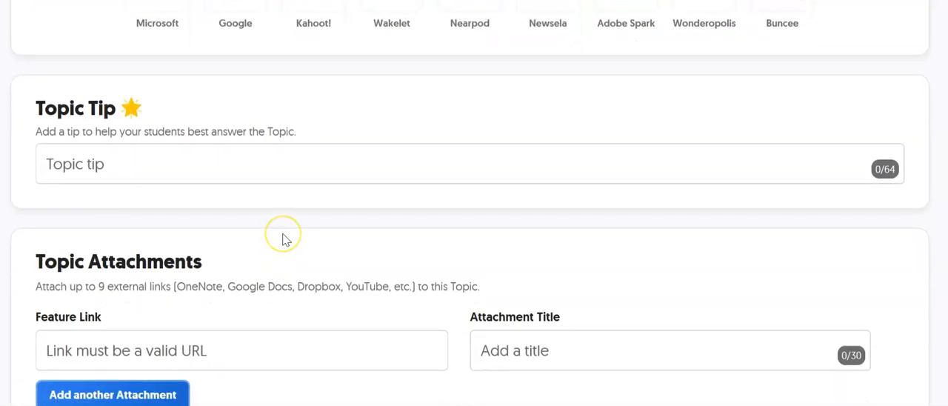
scroll(285, 237, down, 1)
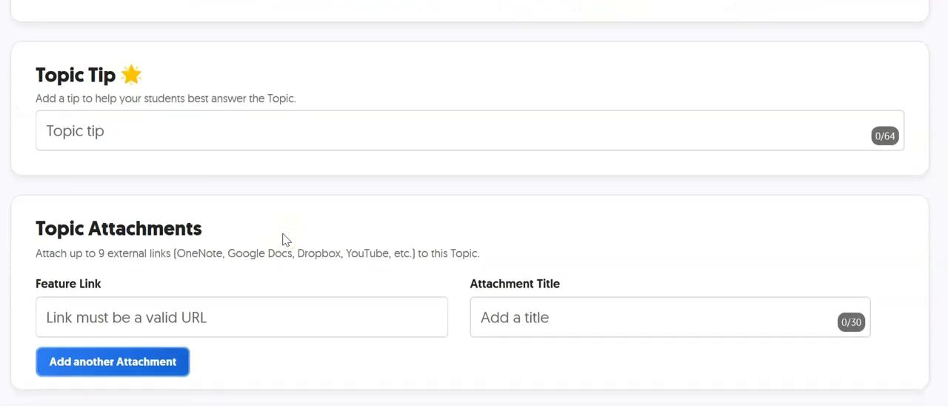
click(133, 135)
text(tip)
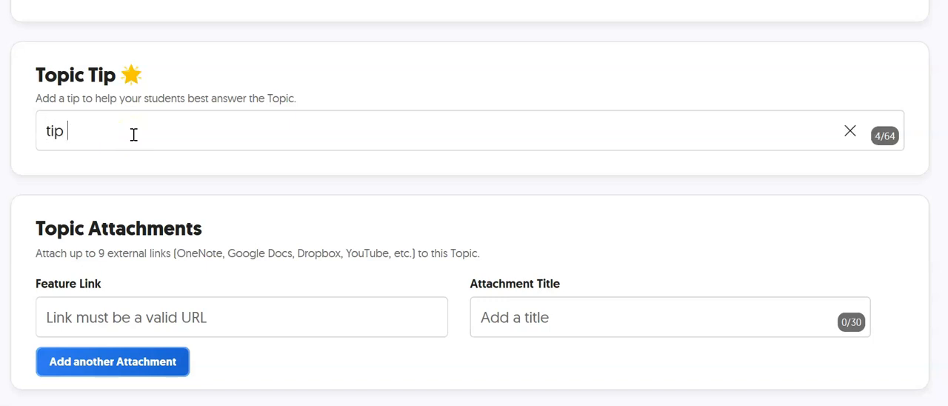
text( to mak)
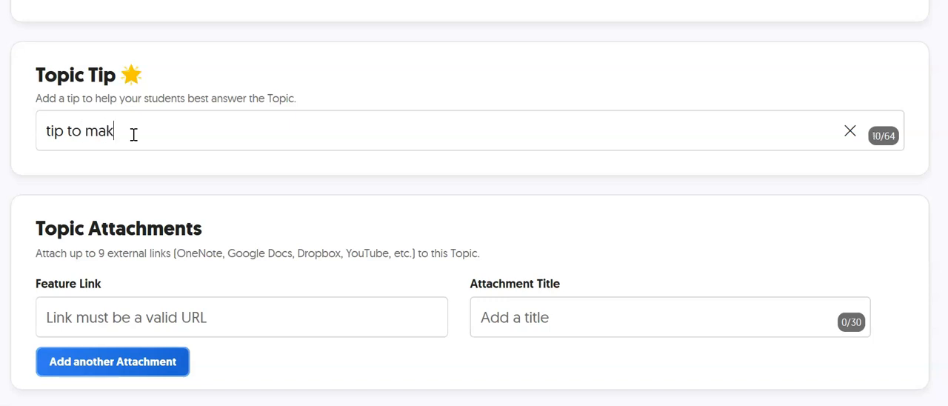
text(e your responos)
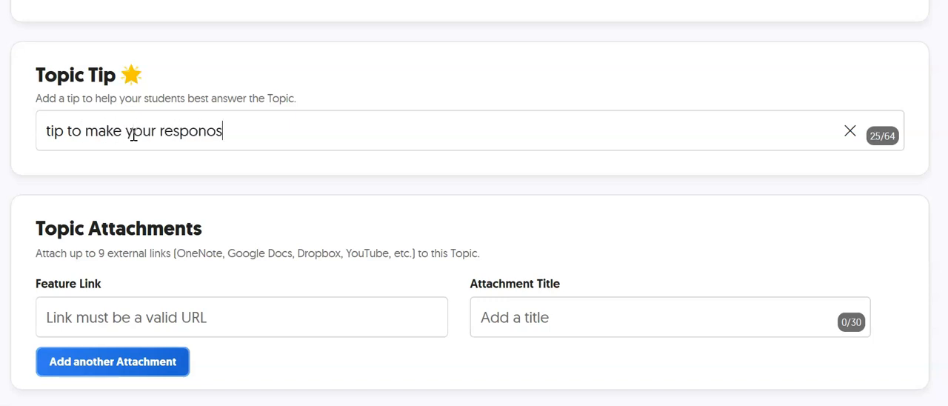
key(BackSpace)
key(BackSpace)
text(se more accessible)
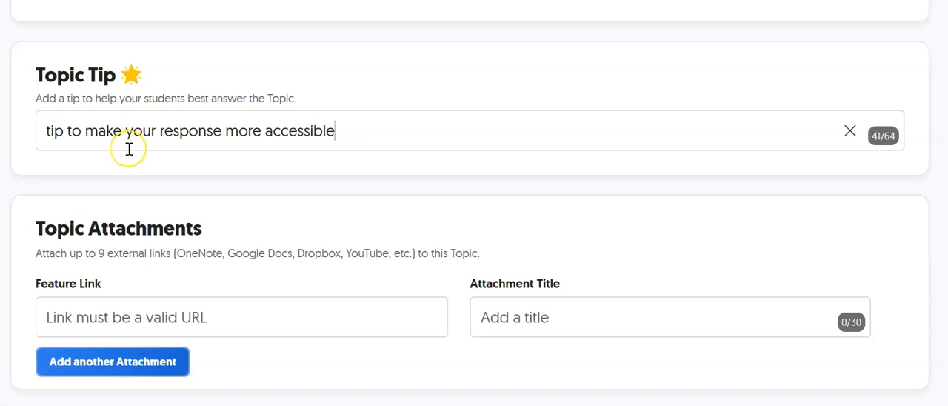
- Examine the Topic's attachment fields, status, launch and freeze dates, and the video features available to students
scroll(129, 149, down, 2)
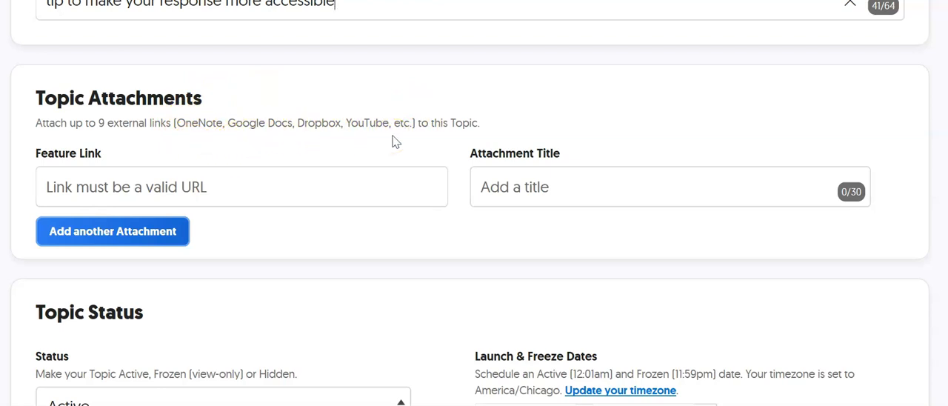
scroll(396, 142, down, 1)
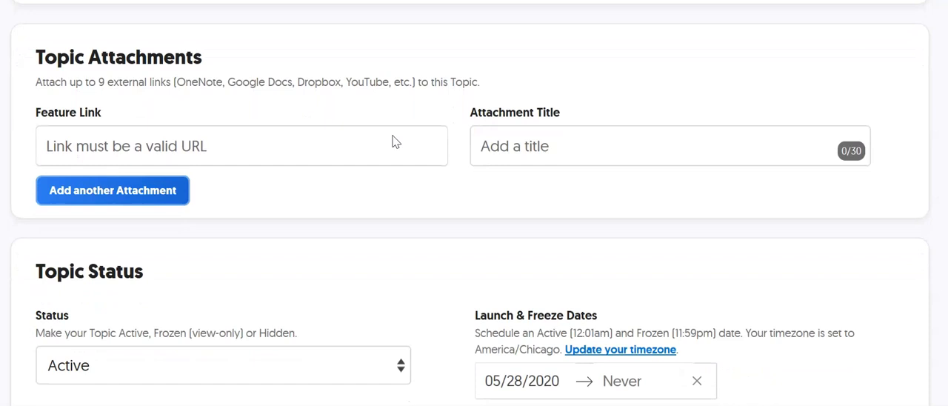
scroll(394, 141, down, 1)
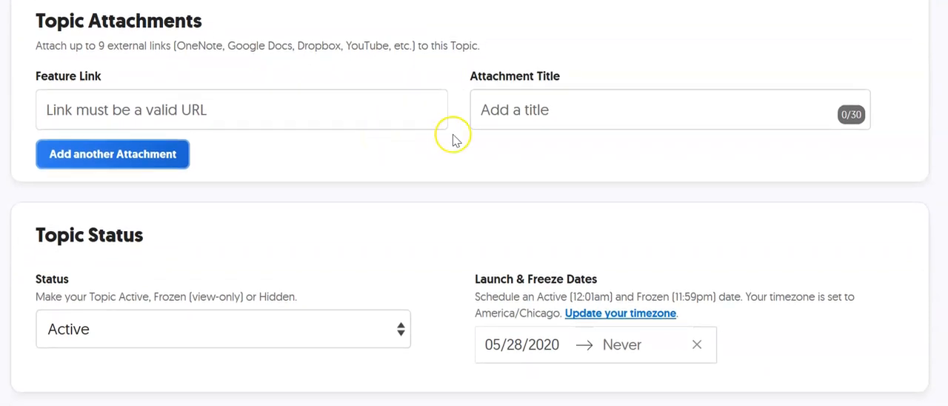
scroll(349, 165, down, 5)
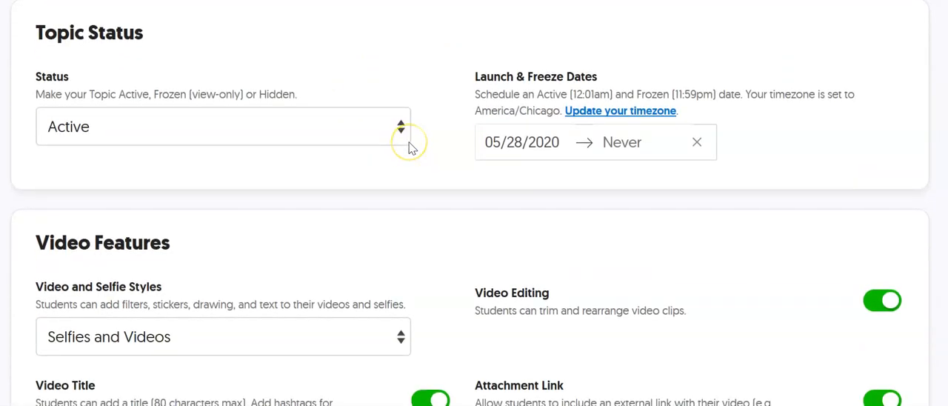
scroll(410, 146, down, 1)
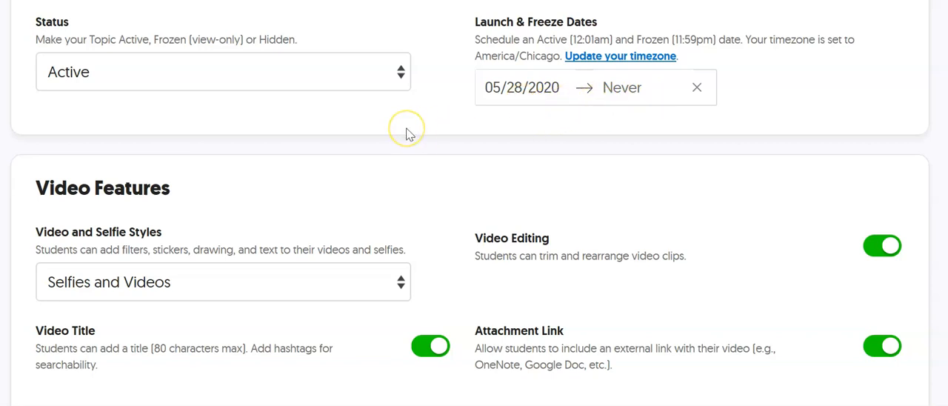
scroll(409, 134, down, 1)
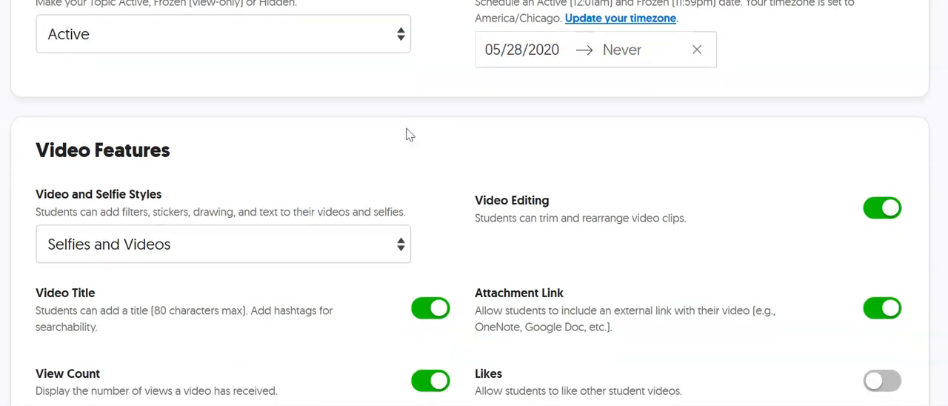
scroll(407, 134, up, 1)
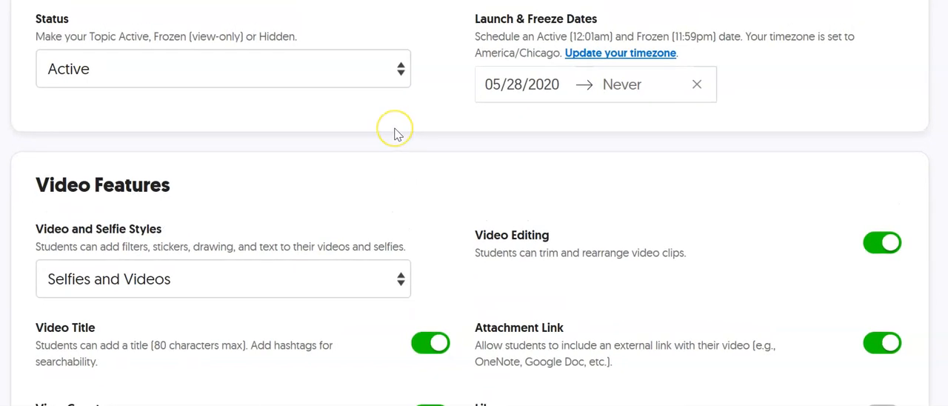
scroll(395, 135, down, 1)
scroll(395, 134, down, 3)
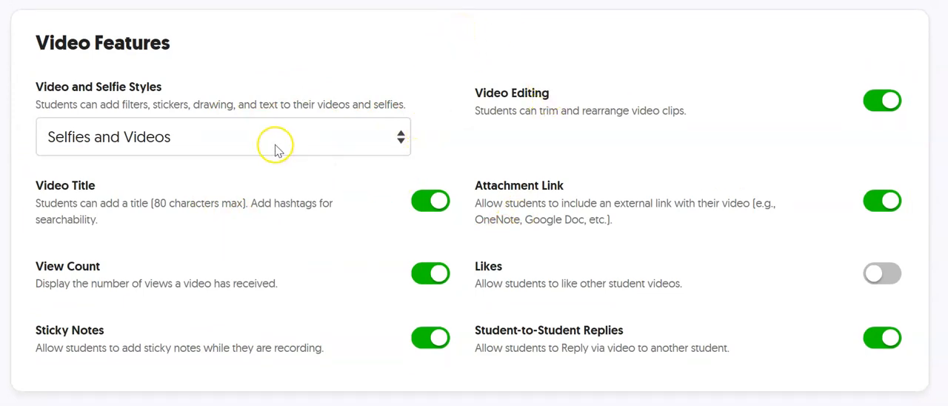
- Examine the Video and Selfie Styles choices, the other student video features, and the Topic's feedback settings
scroll(340, 182, down, 1)
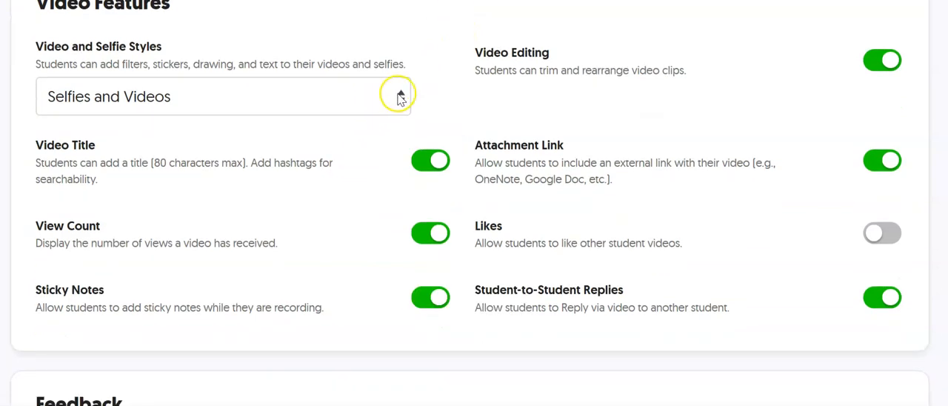
click(399, 99)
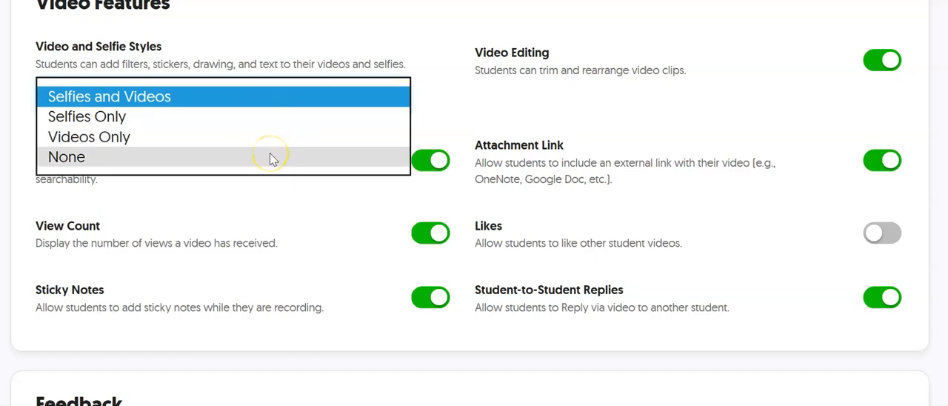
click(334, 211)
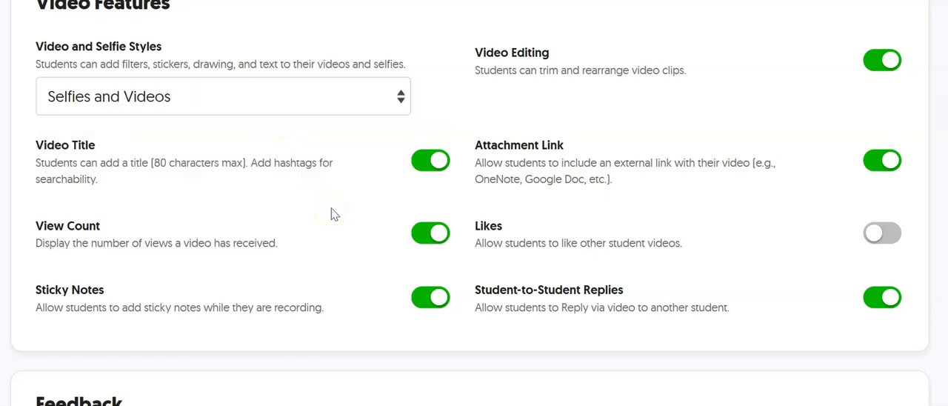
scroll(335, 212, down, 1)
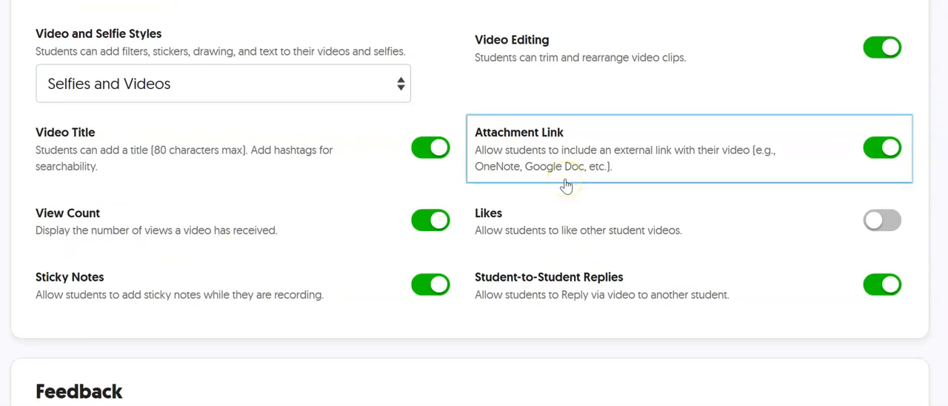
scroll(566, 186, down, 1)
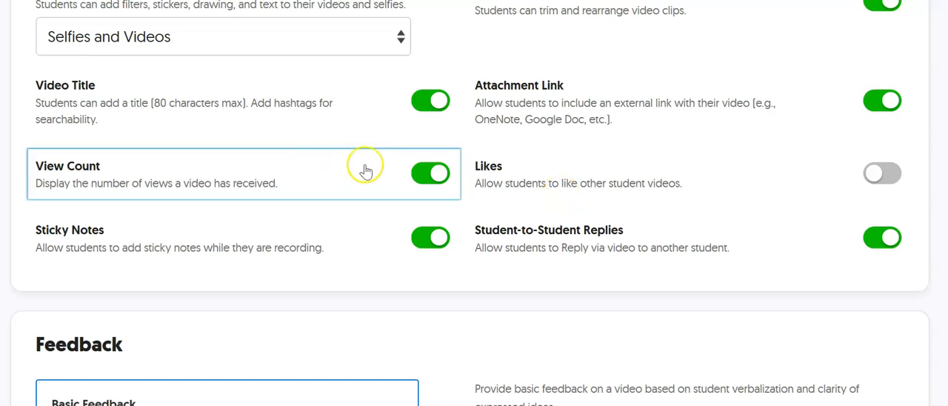
scroll(545, 208, down, 1)
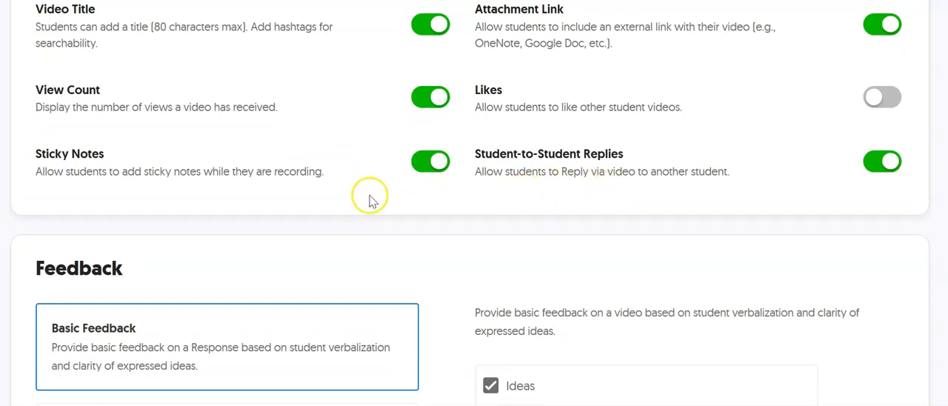
scroll(354, 192, down, 1)
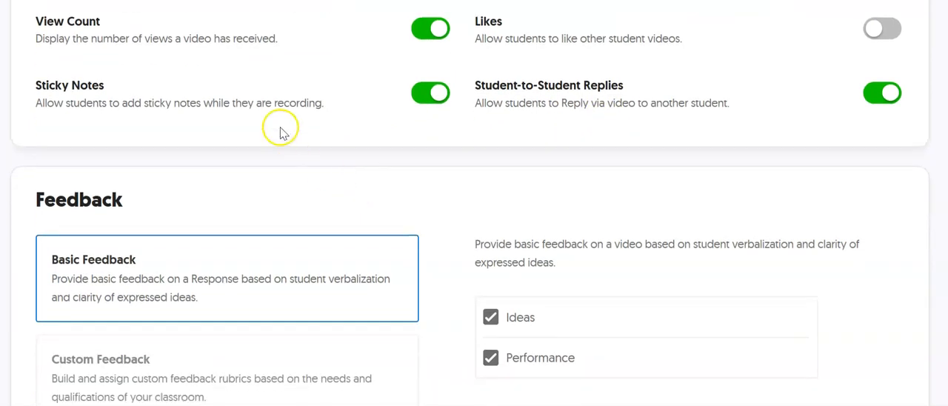
scroll(374, 170, down, 2)
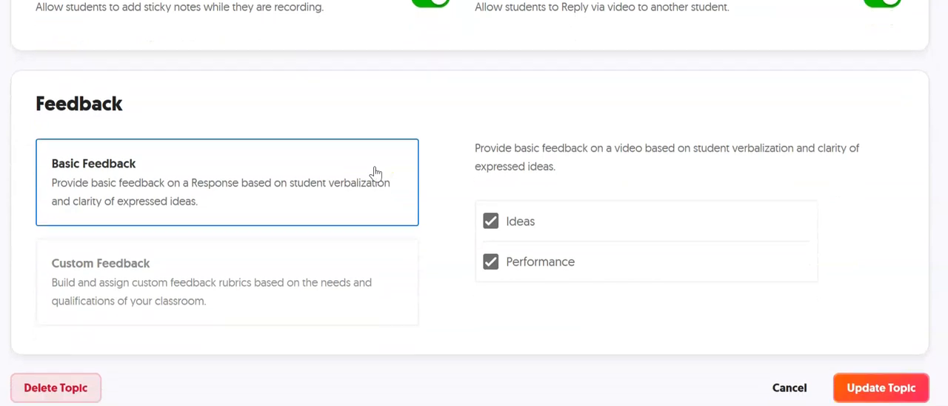
scroll(375, 174, up, 1)
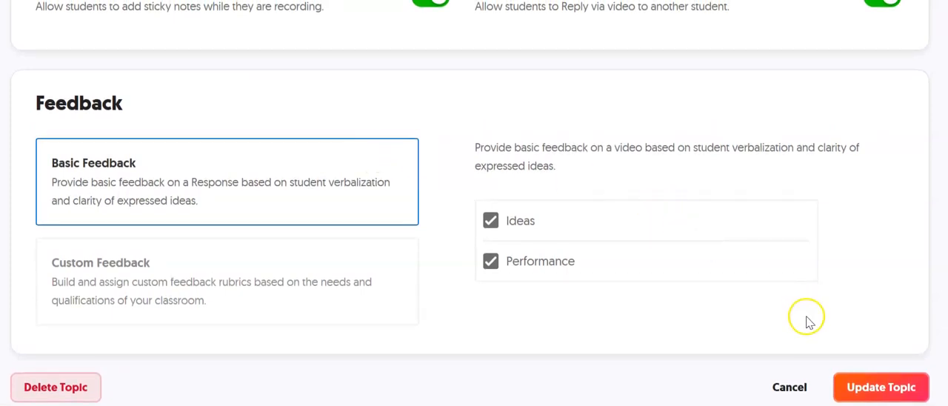
- Save the Topic's updated settings and review its description and tip on the Topic details page
click(862, 389)
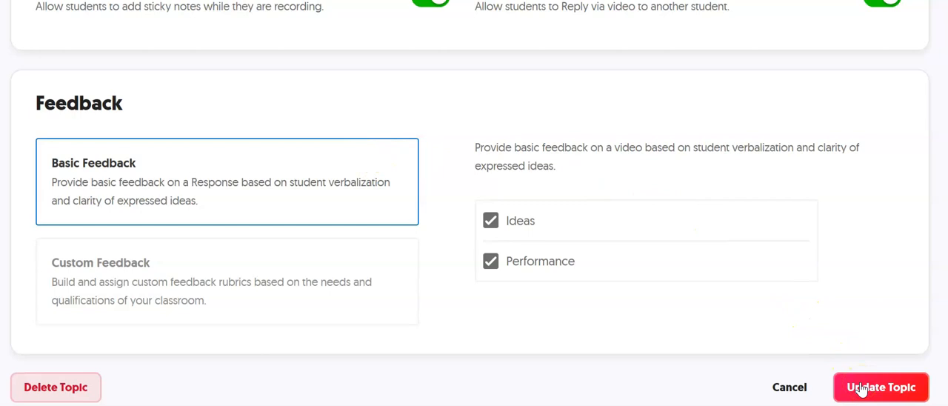
click(862, 388)
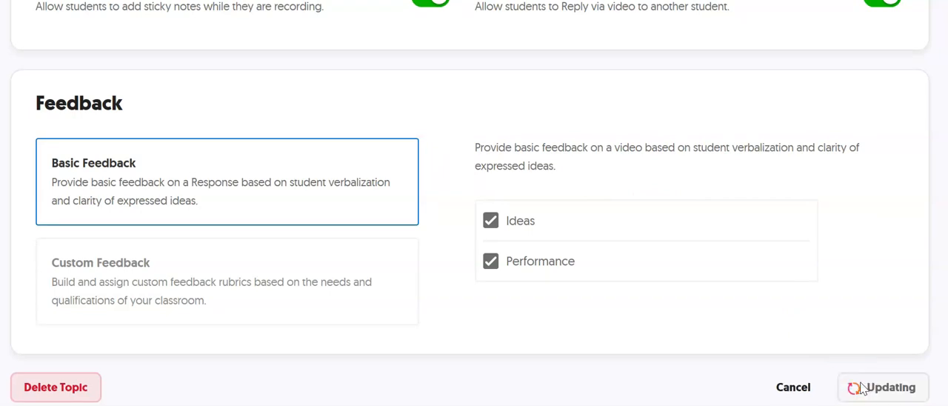
scroll(352, 288, down, 1)
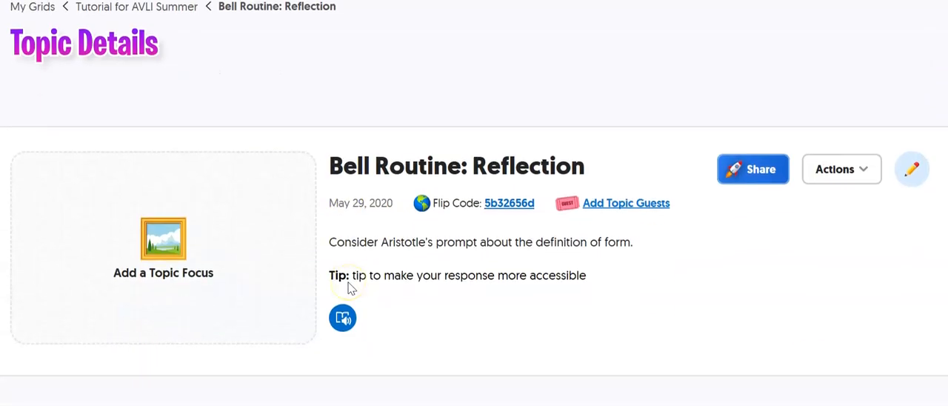
scroll(436, 270, down, 1)
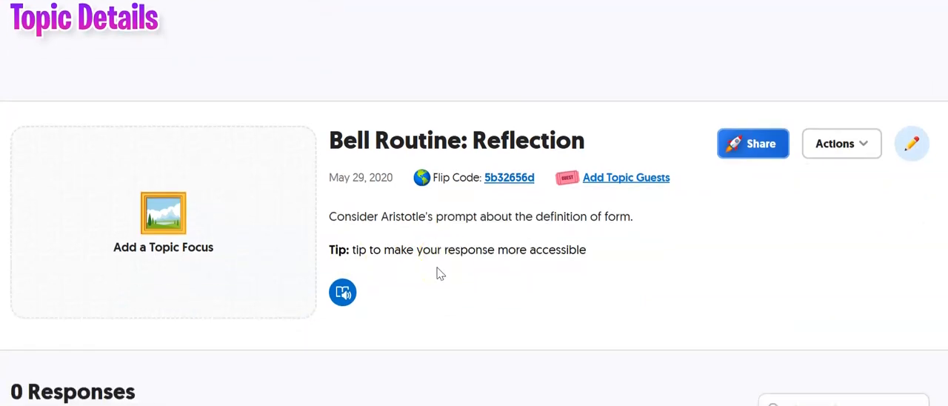
scroll(438, 270, down, 1)
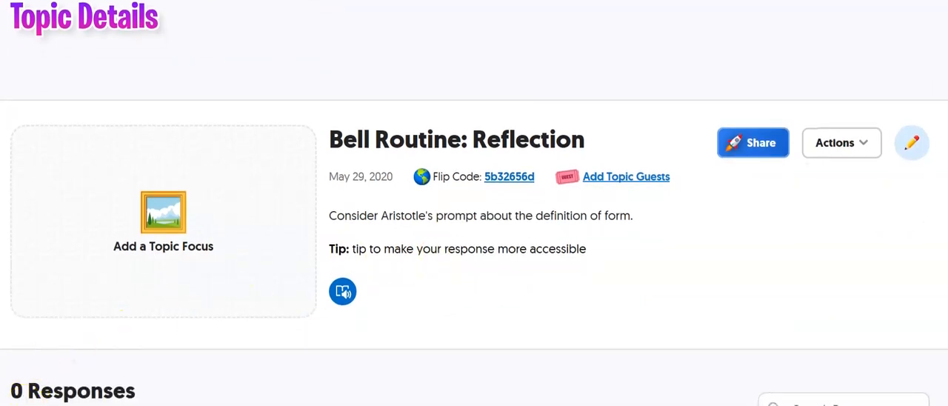
- View the Topic prompt in Immersive Reader, then exit back to the Topic details
scroll(26, 398, up, 1)
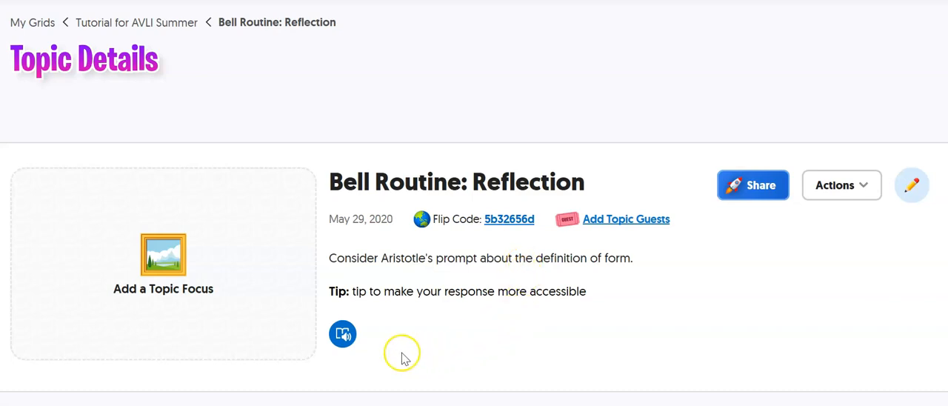
click(343, 334)
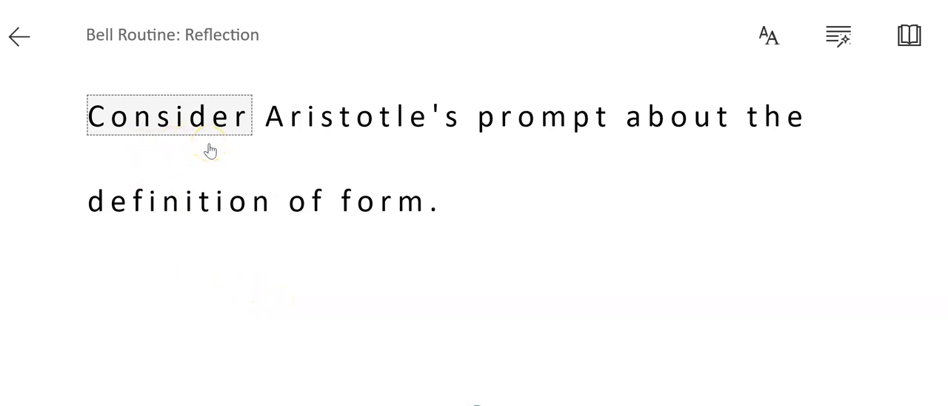
click(20, 39)
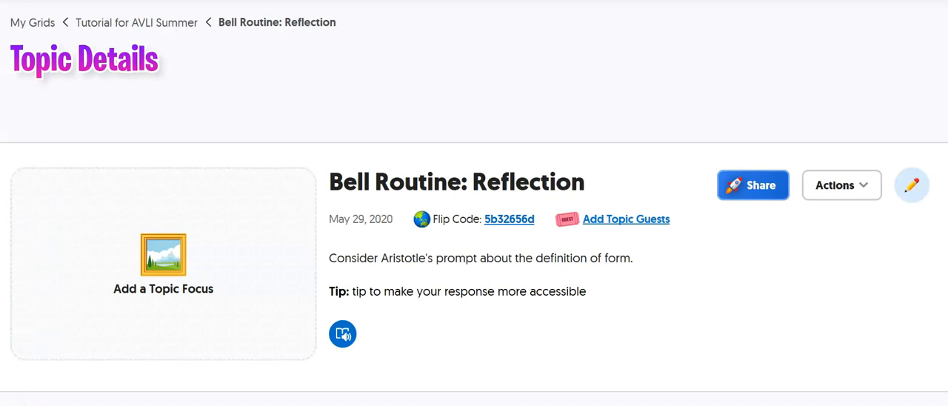
- Review the actions available for the Bell Routine: Reflection Topic without applying any
click(859, 192)
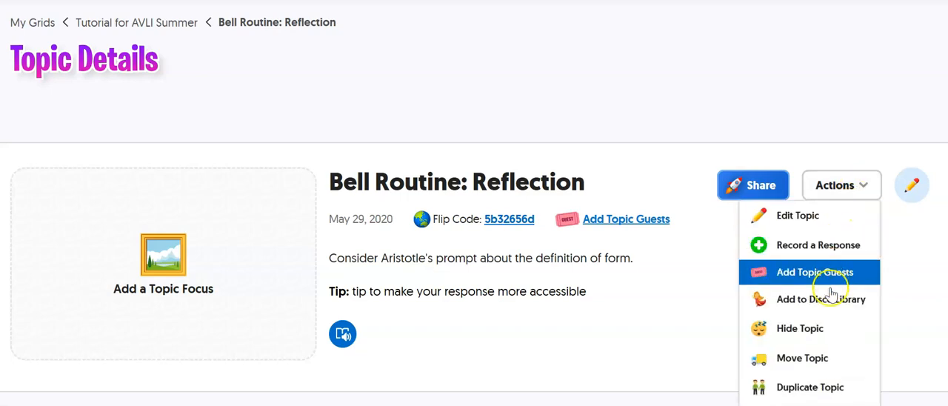
scroll(834, 324, down, 1)
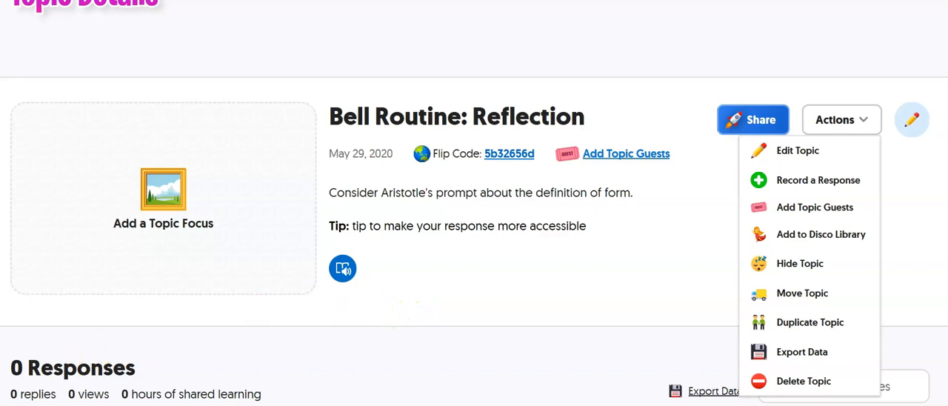
click(263, 365)
- Copy the share link of the Bell Routine: Reflection Topic and close the sharing dialog
click(744, 126)
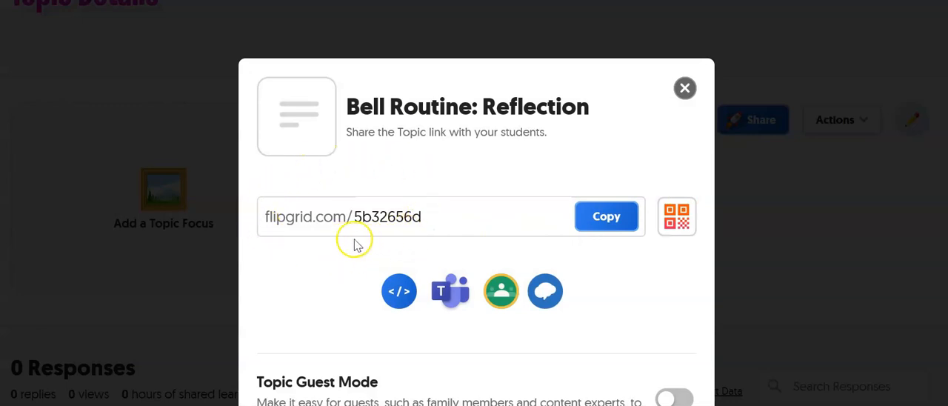
click(606, 215)
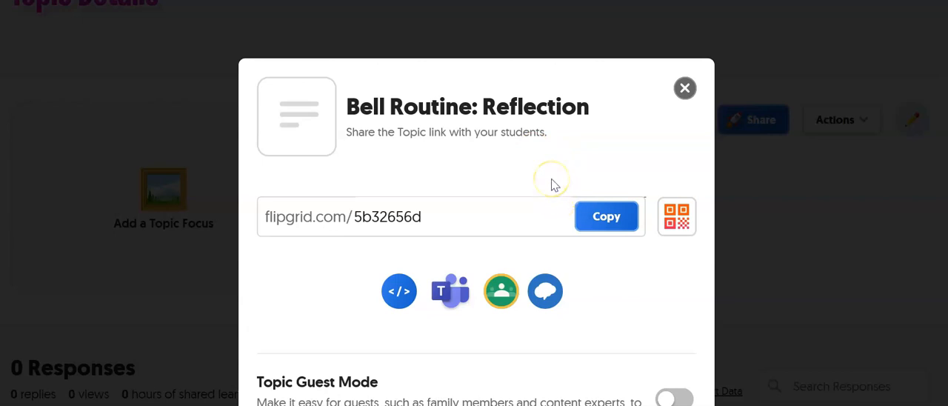
click(686, 89)
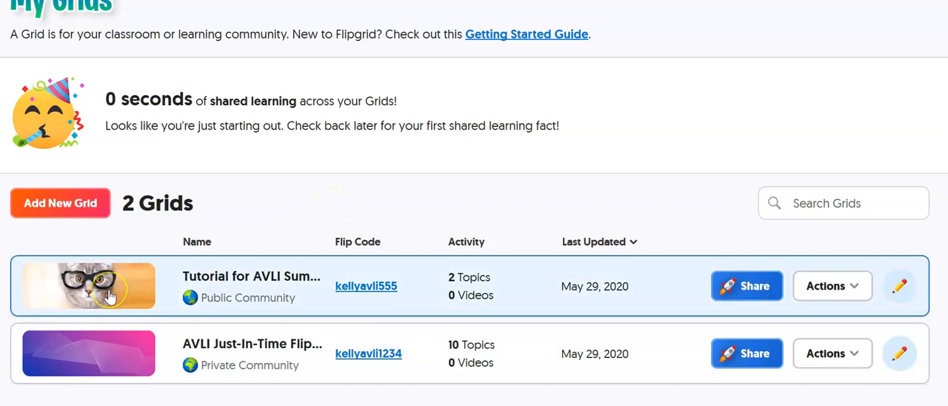
- Open the AVLI Just-In-Time Flipgrid Grid and examine its list of Topics
click(247, 349)
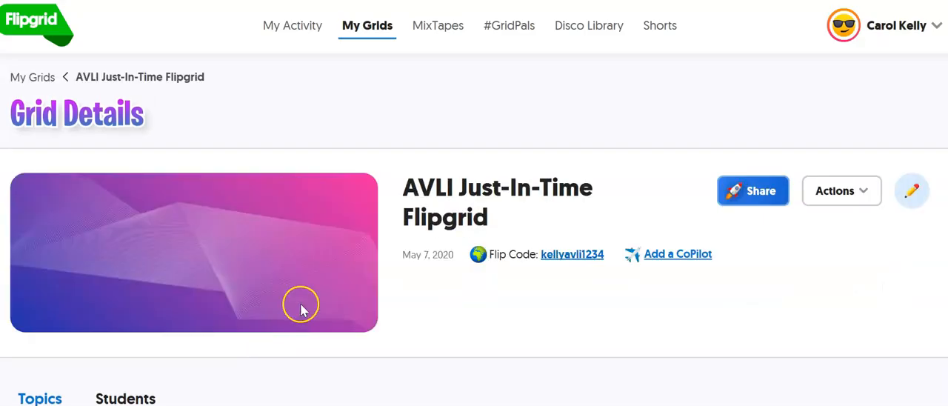
scroll(380, 341, down, 2)
scroll(381, 297, down, 3)
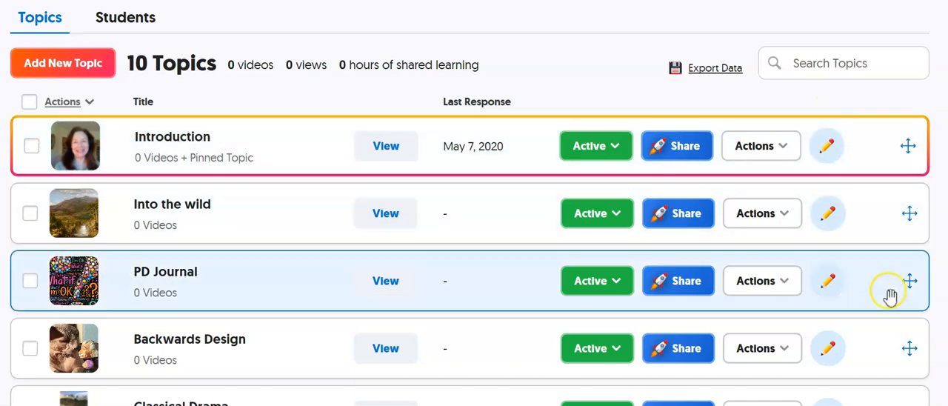
scroll(392, 236, down, 2)
scroll(391, 235, down, 2)
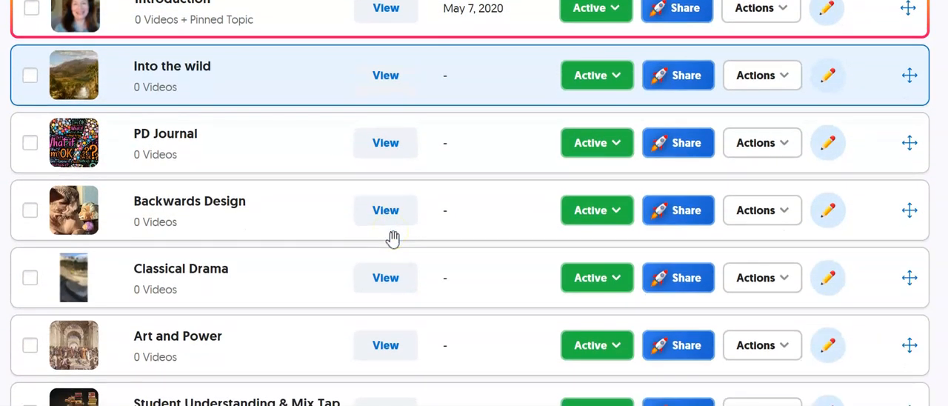
scroll(392, 235, up, 3)
scroll(392, 237, up, 3)
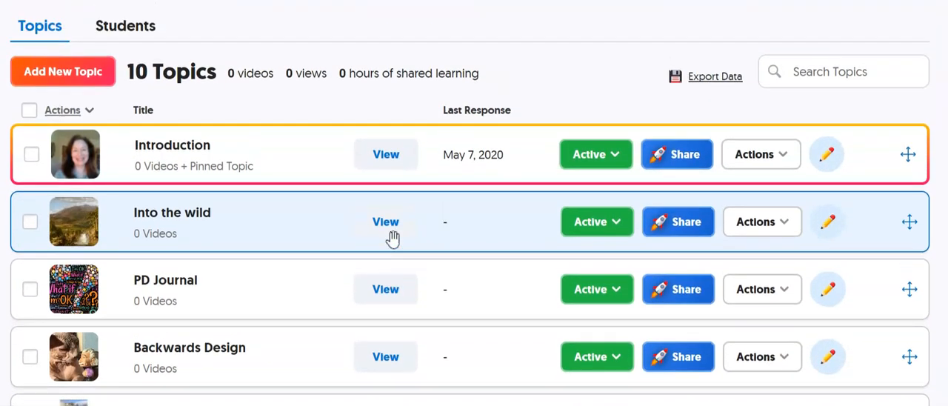
scroll(393, 237, up, 1)
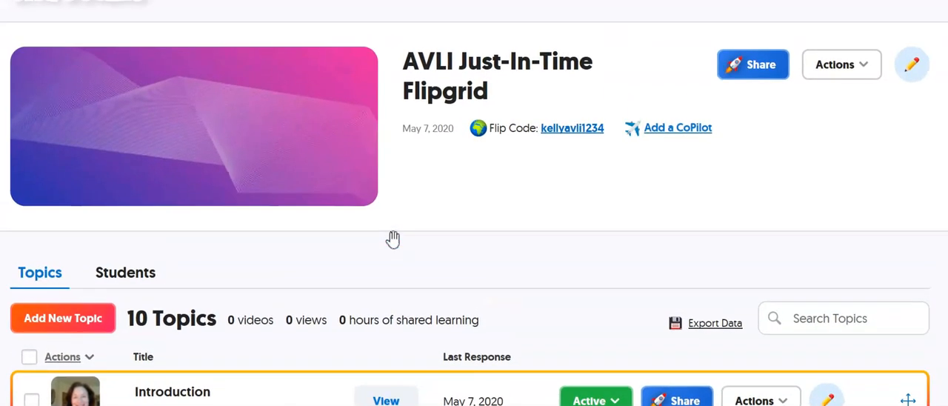
- Return to the My Grids overview and bring up the list of Grids
key(alt+Left)
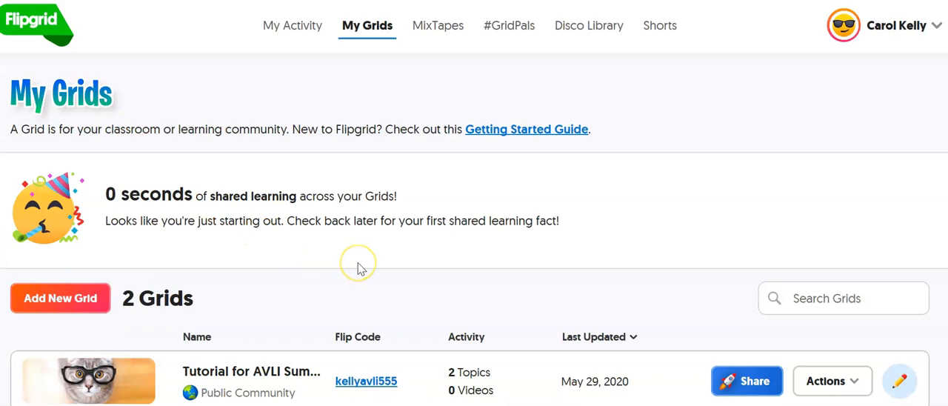
scroll(360, 266, down, 1)
scroll(360, 268, down, 1)
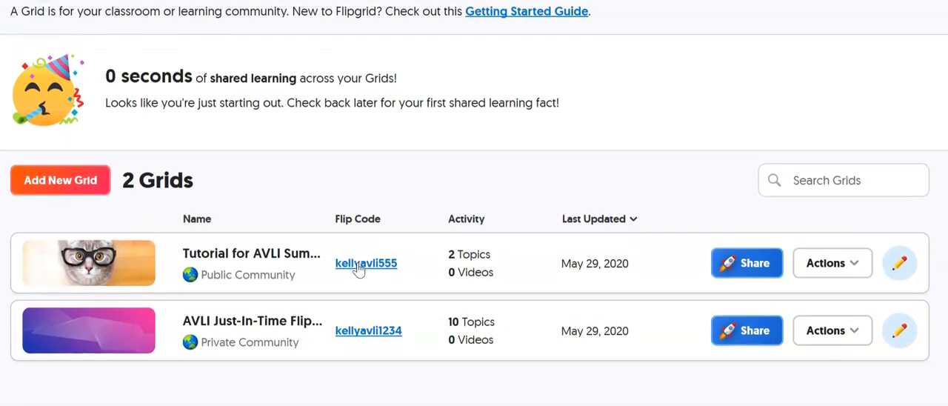